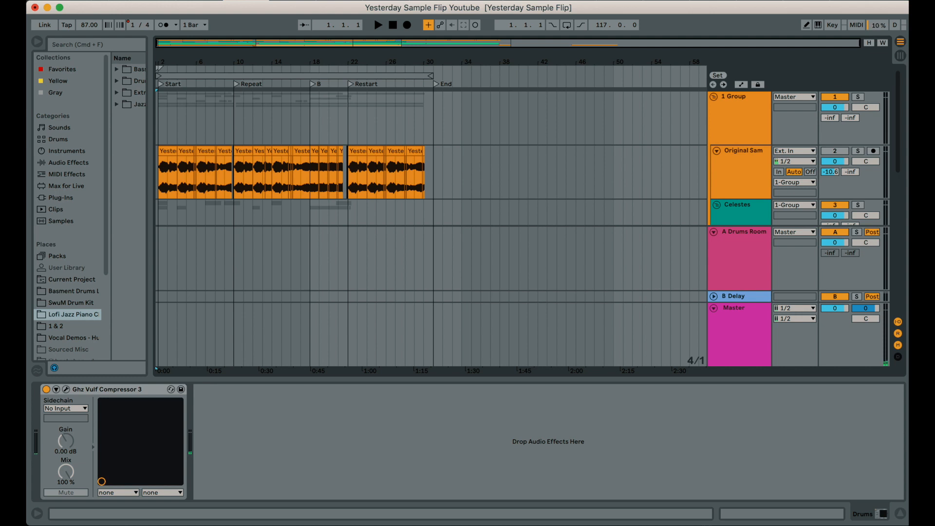
# Unfold the Drums group track and play the arrangement from the beginning
pyautogui.scroll(-10, 430, 185)
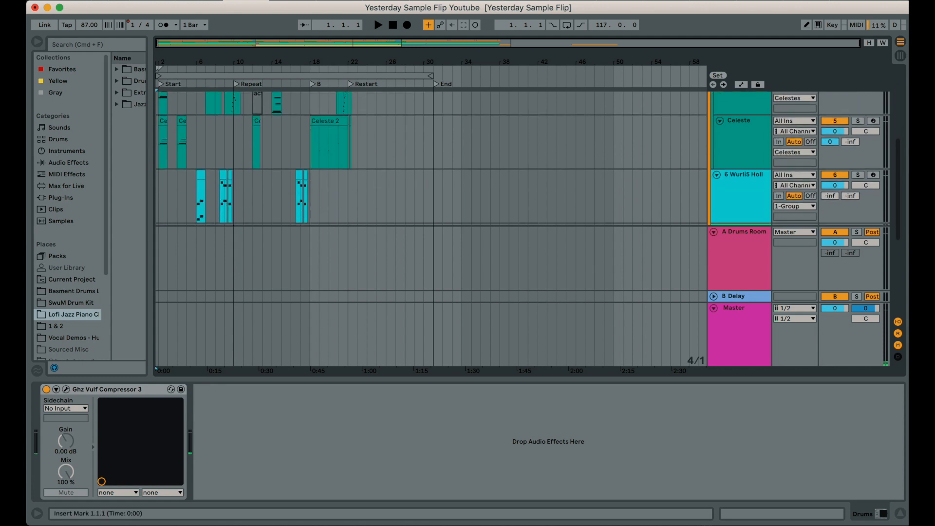
pyautogui.scroll(-2, 431, 161)
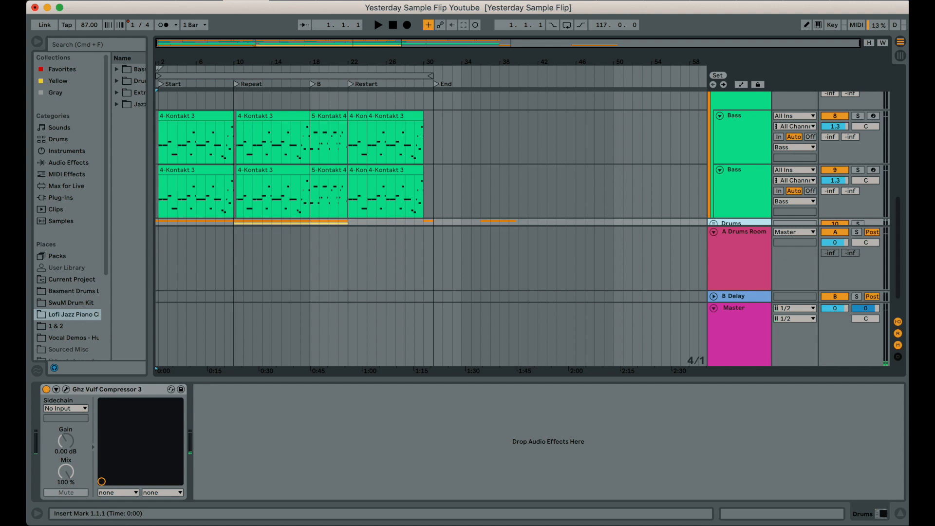
pyautogui.scroll(-1, 430, 161)
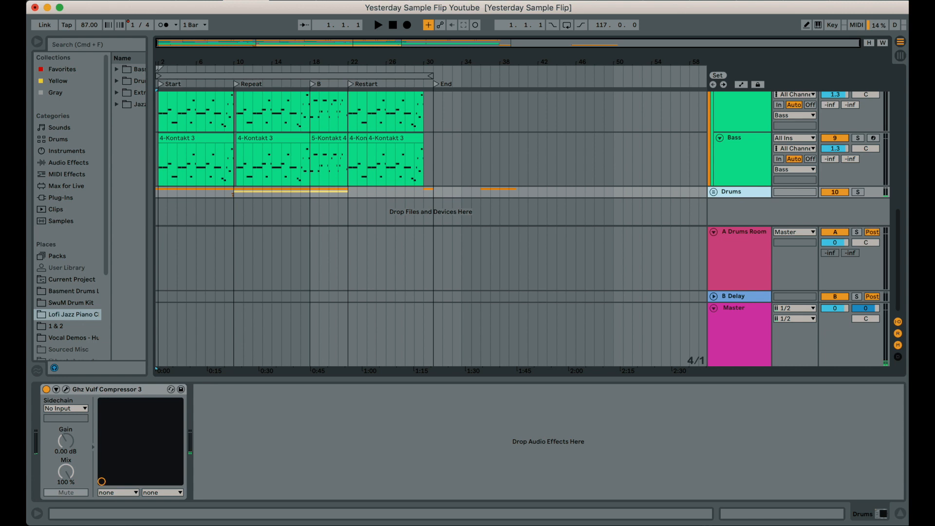
pyautogui.click(713, 191)
pyautogui.press('space')
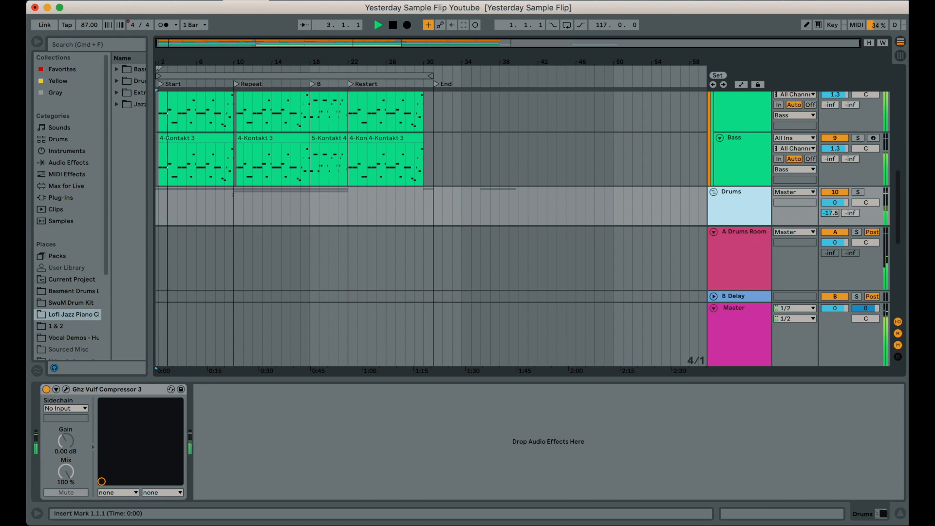
# Hide the device detail view to enlarge the arrangement, and stop playback
pyautogui.scroll(5, 429, 155)
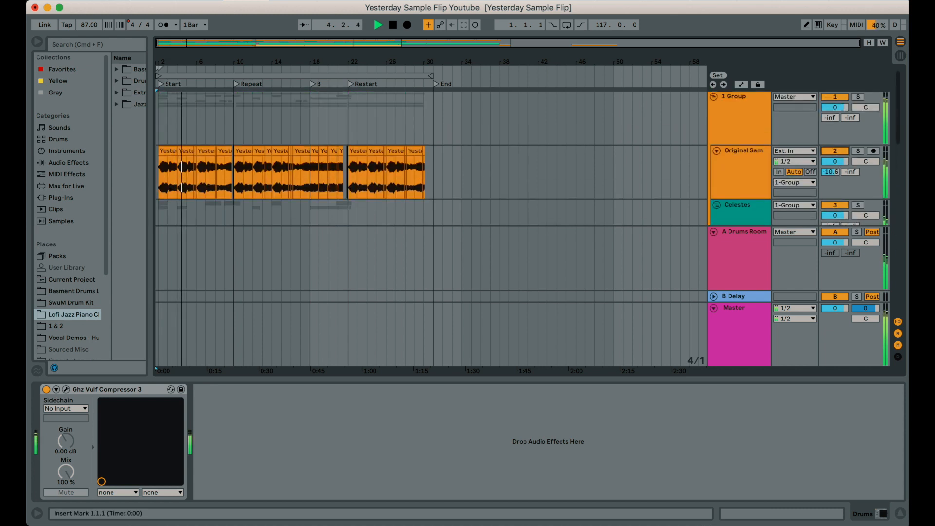
pyautogui.press('super+alt+l')
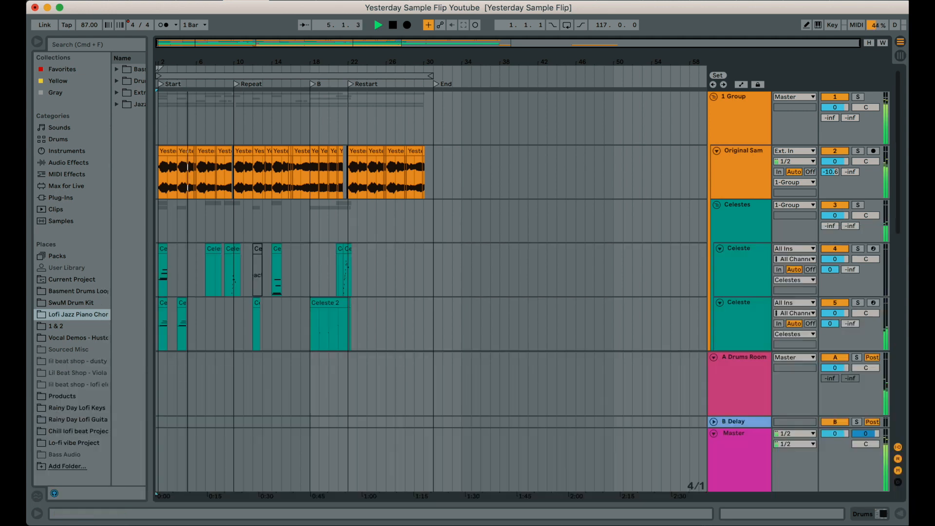
pyautogui.scroll(1, 431, 224)
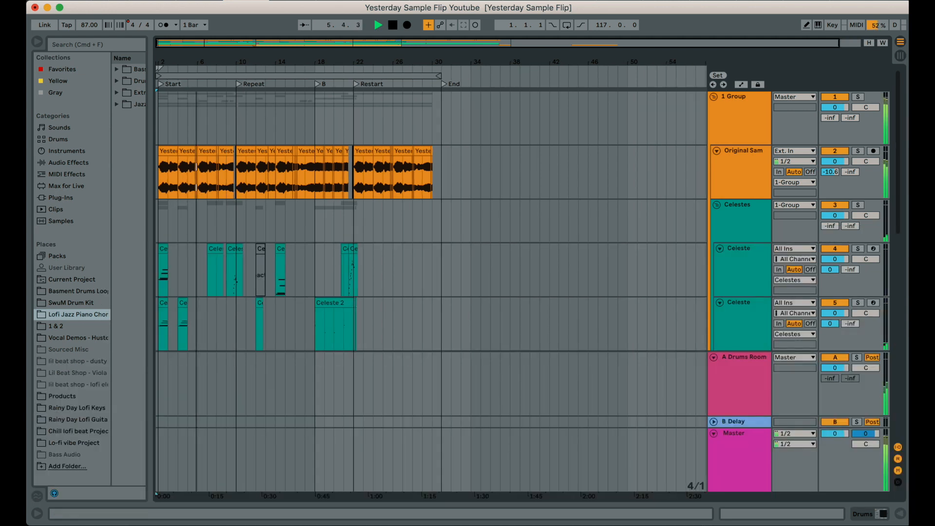
pyautogui.press('space')
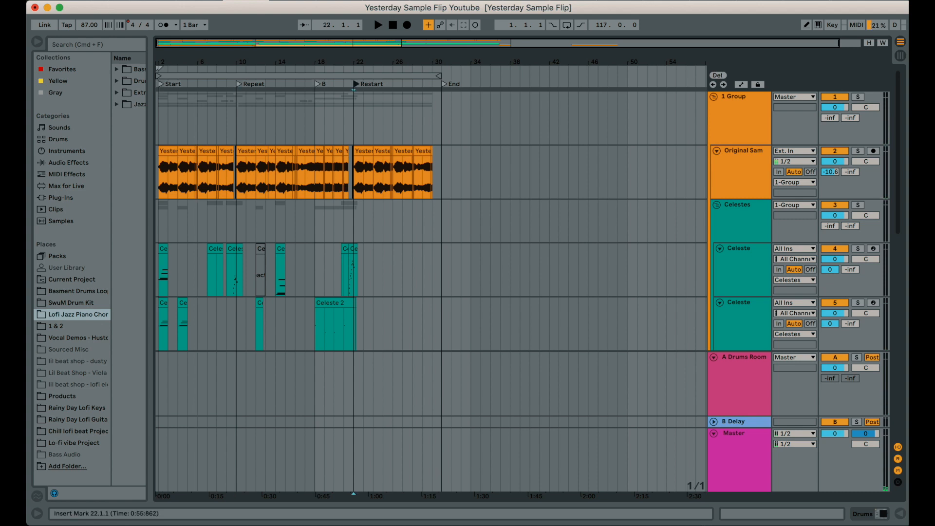
pyautogui.click(441, 120)
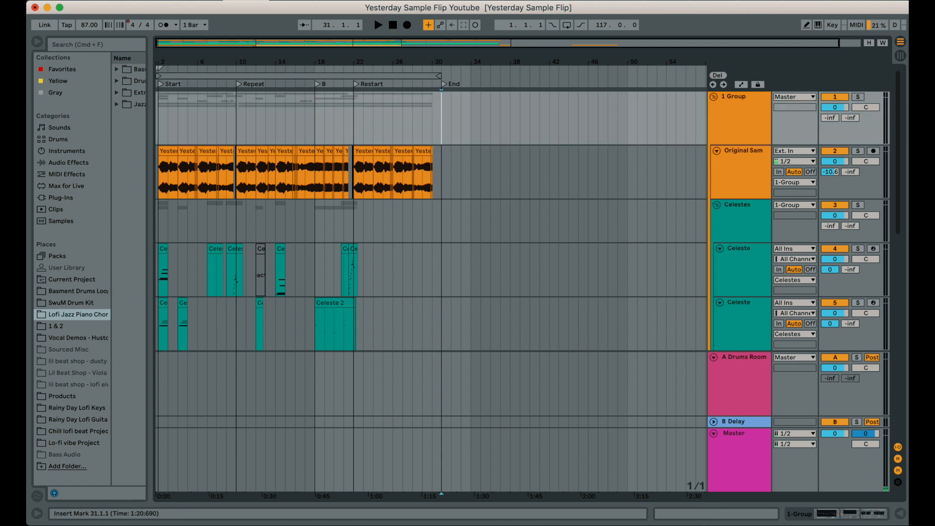
pyautogui.click(738, 446)
pyautogui.click(441, 460)
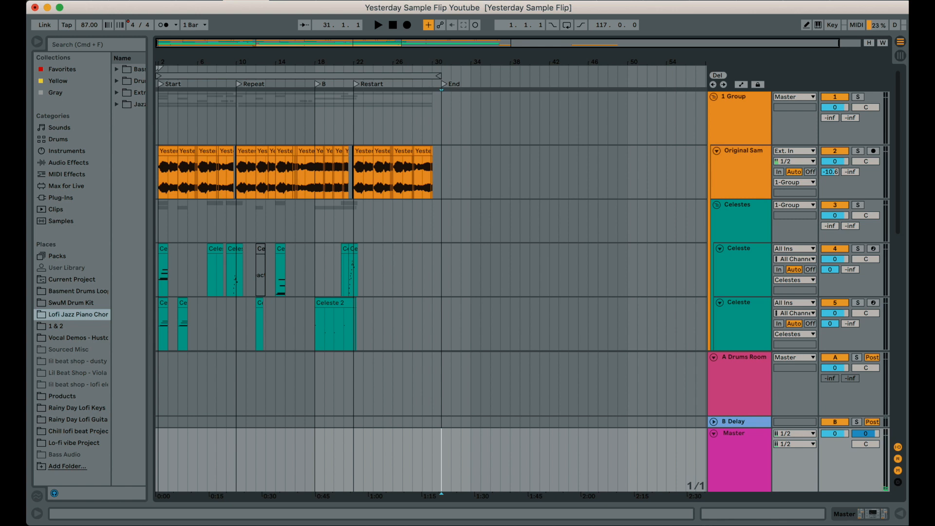
# Play the arrangement from the beginning, solo the Original Samples track, and stop playback
pyautogui.press('Home')
pyautogui.click(742, 151)
pyautogui.press('space')
pyautogui.press('+')
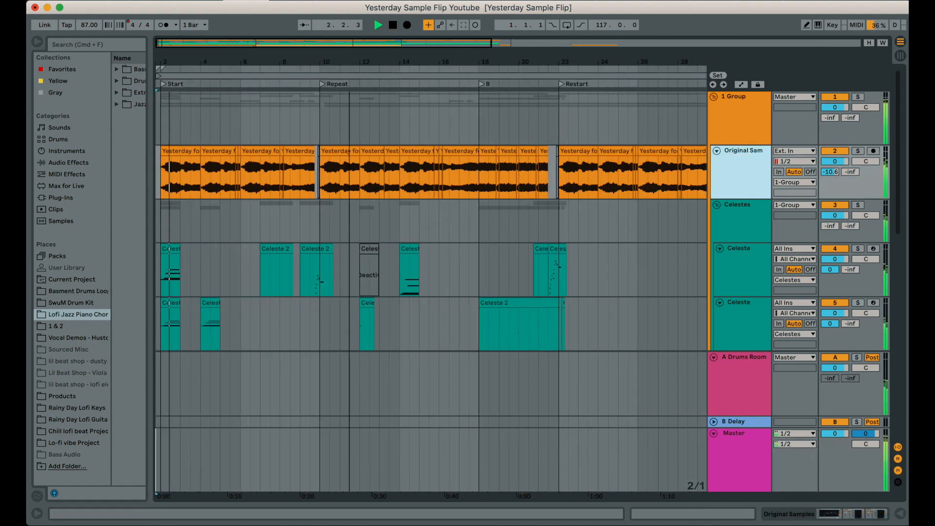
pyautogui.click(858, 151)
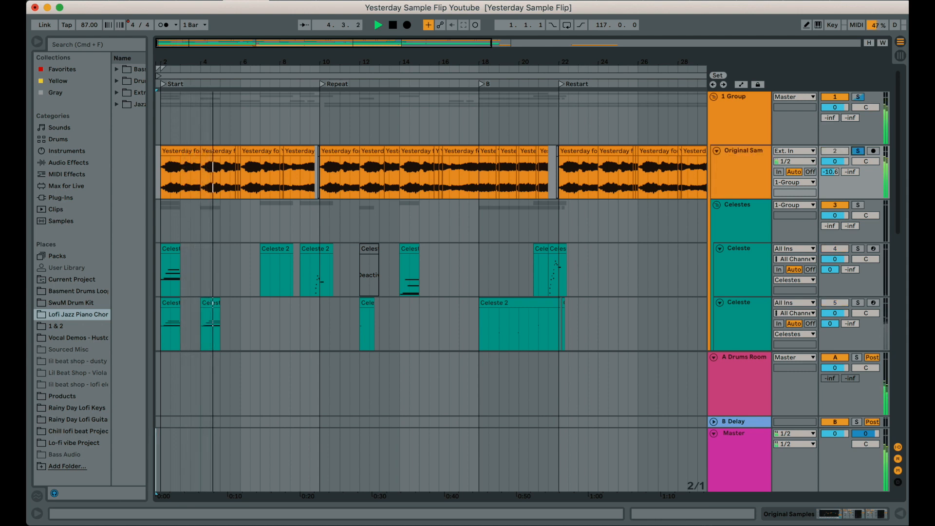
pyautogui.press('-')
pyautogui.press('space')
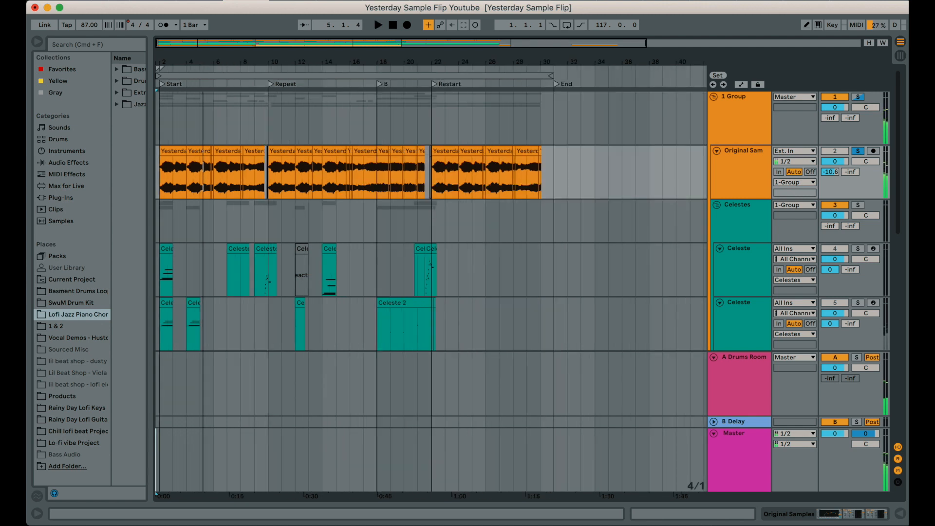
# Open the recent Live set Yesterday Sample Flip
pyautogui.click(93, 0)
pyautogui.moveTo(162, 28)
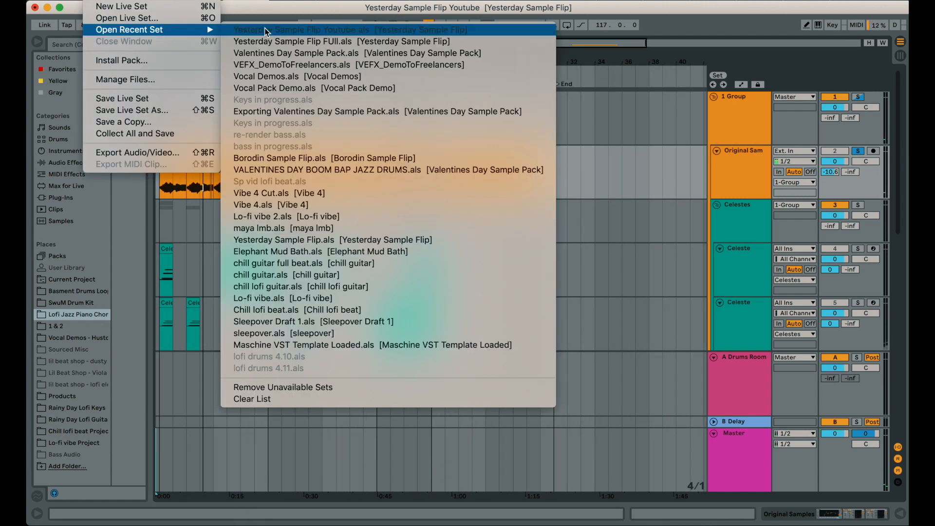
pyautogui.click(270, 40)
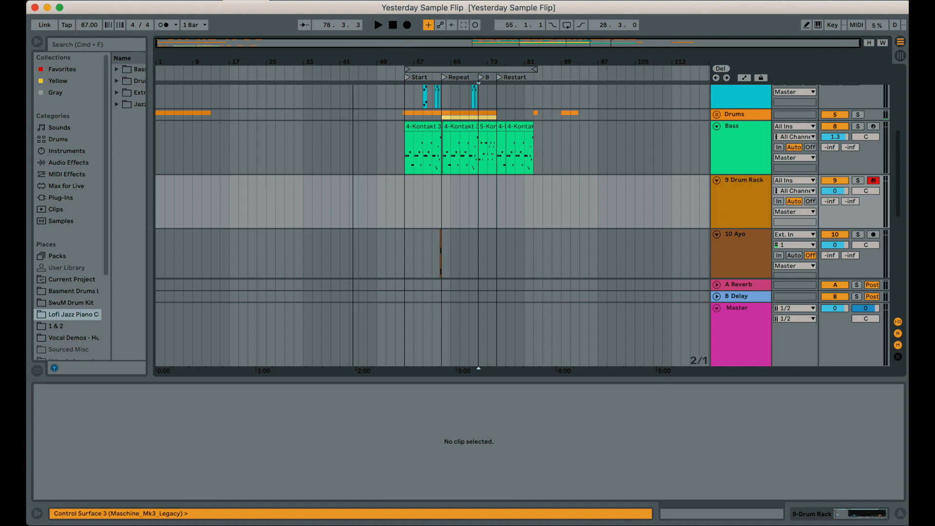
# Unfold the Drums group and play the Drum Kit clips at the beginning of the arrangement
pyautogui.click(716, 114)
pyautogui.click(392, 24)
pyautogui.click(378, 24)
pyautogui.scroll(4, 325, 139)
pyautogui.moveTo(170, 64); pyautogui.dragTo(178, 137)
pyautogui.scroll(-4, 262, 159)
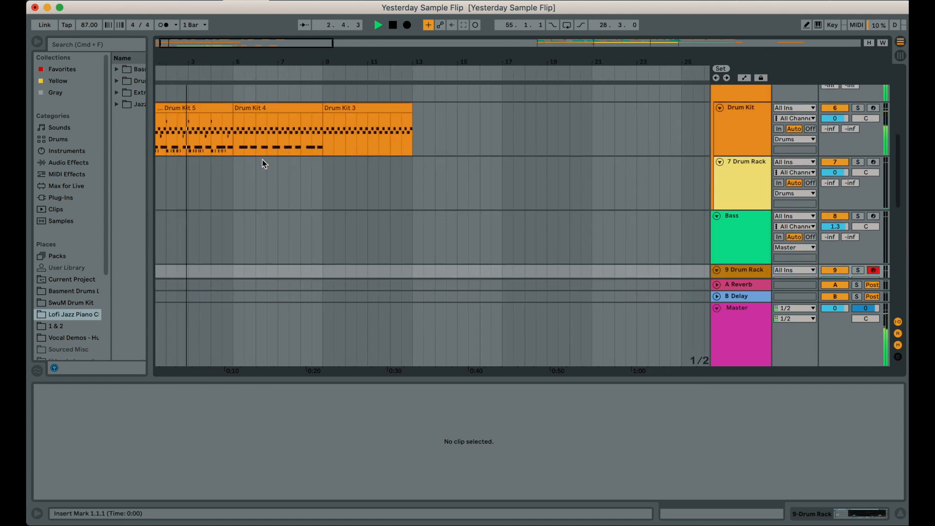
pyautogui.moveTo(230, 62); pyautogui.dragTo(257, 76)
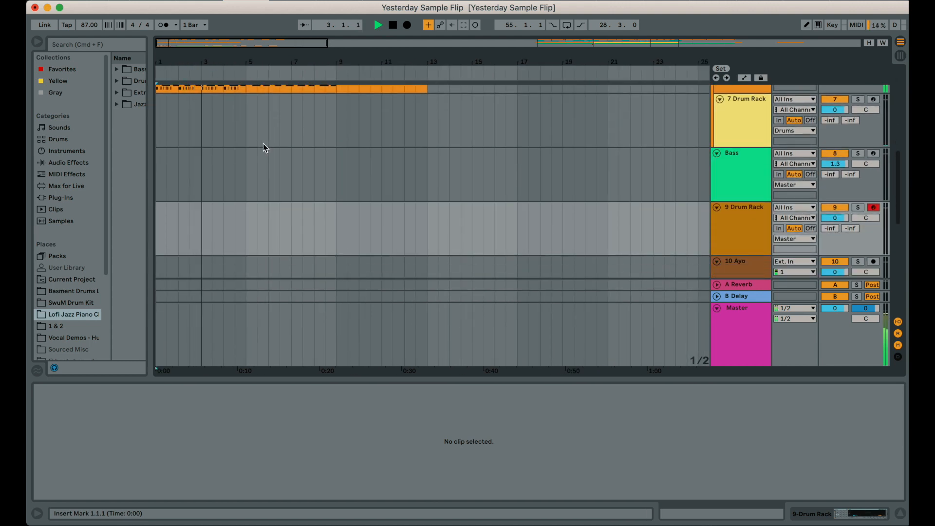
pyautogui.scroll(3, 263, 148)
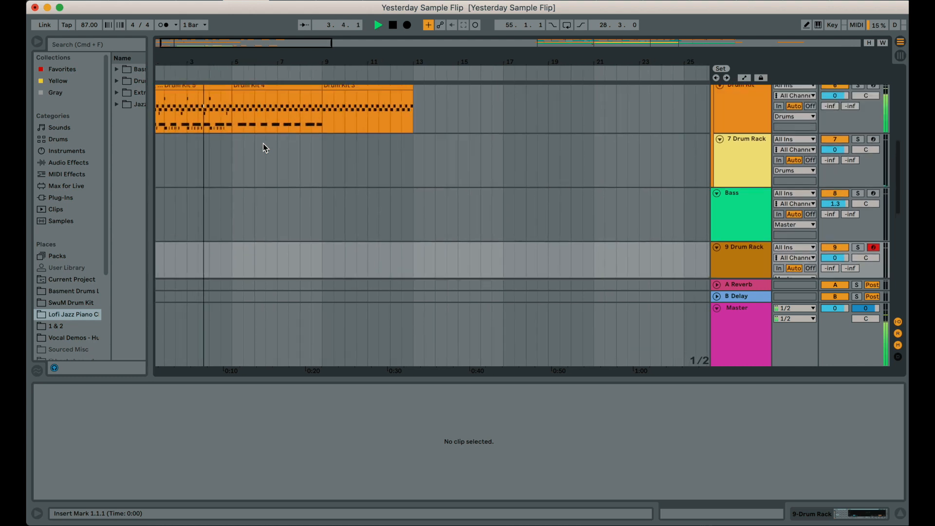
# Listen to the Drum Kit 4 clip from bar 5, and stop playback
pyautogui.press('space')
pyautogui.click(227, 182)
pyautogui.press('space')
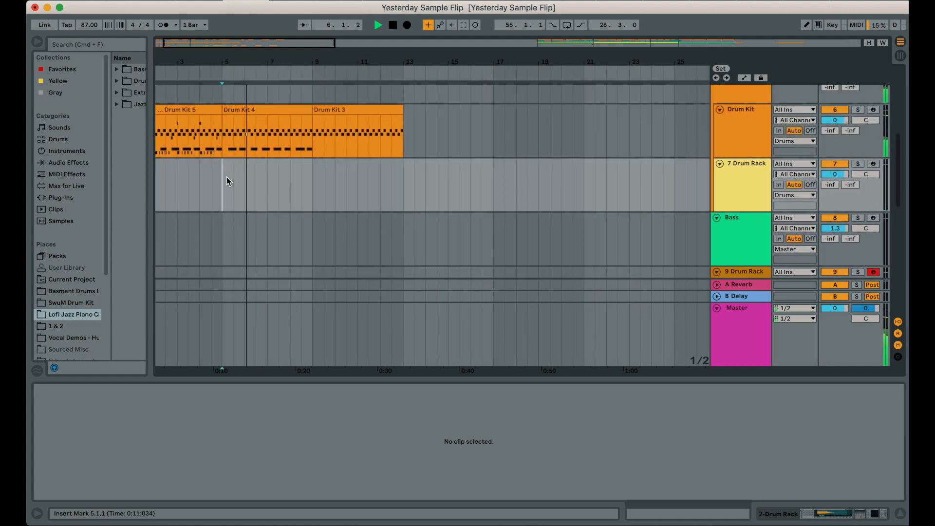
pyautogui.press('space')
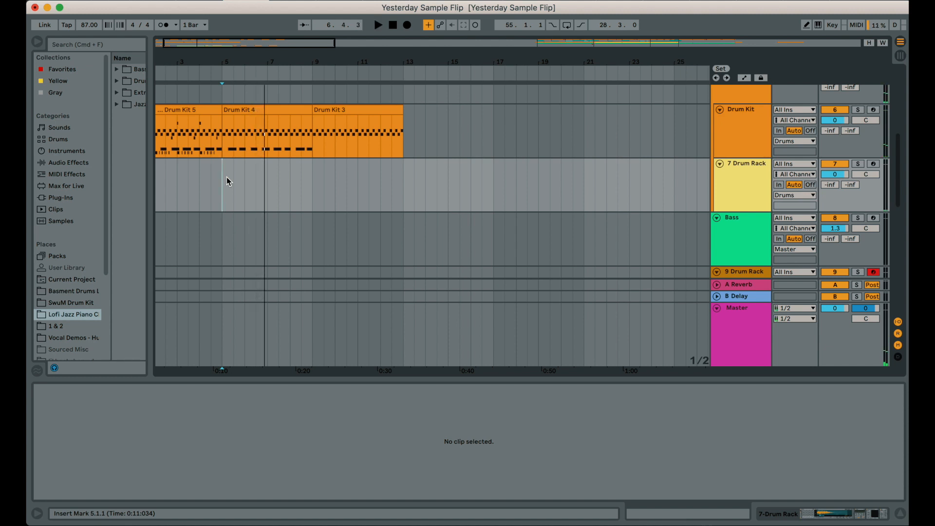
# Replay the drum clips from bar 5 and scrub back through the Drum Kit 3 clip
pyautogui.click(305, 171)
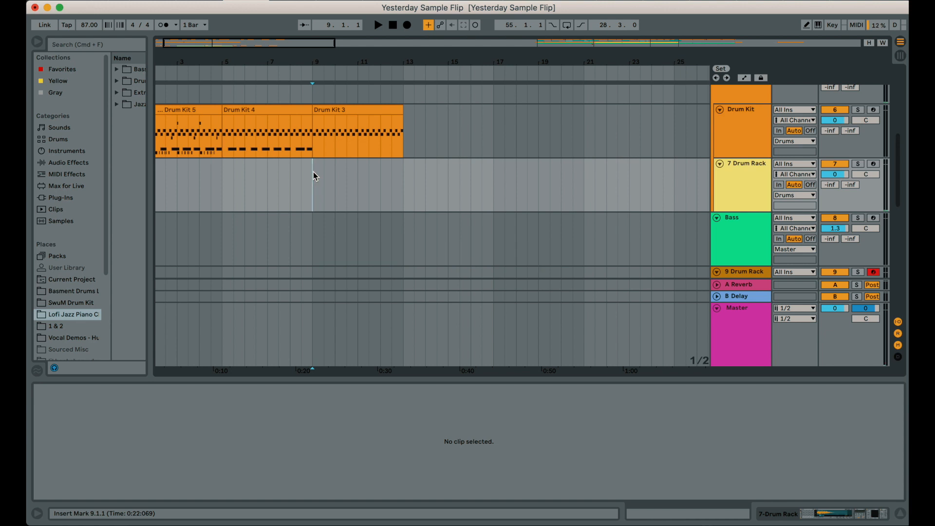
pyautogui.click(221, 180)
pyautogui.press('space')
pyautogui.moveTo(430, 66); pyautogui.dragTo(430, 45)
pyautogui.scroll(3, 348, 159)
pyautogui.click(300, 75)
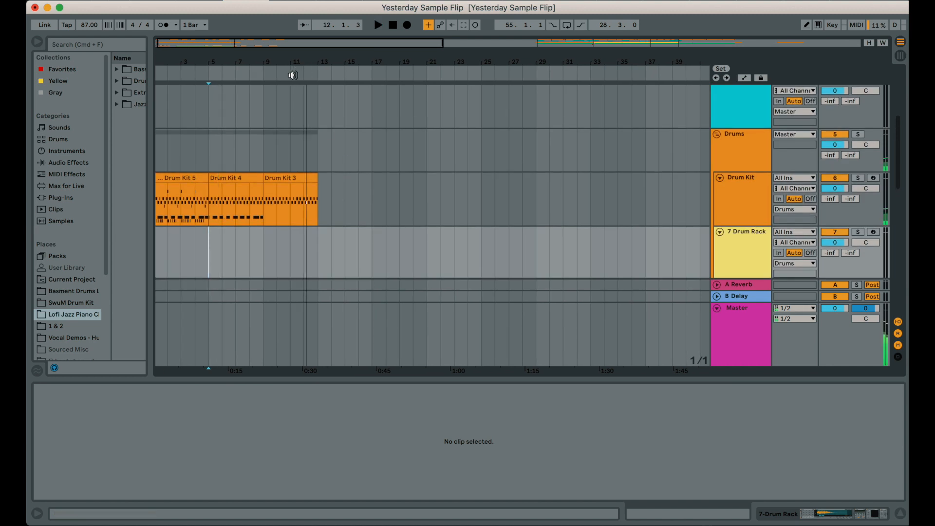
pyautogui.click(266, 74)
# Play the arranged section from the Start locator at bar 55, and stop playback
pyautogui.scroll(5, 355, 180)
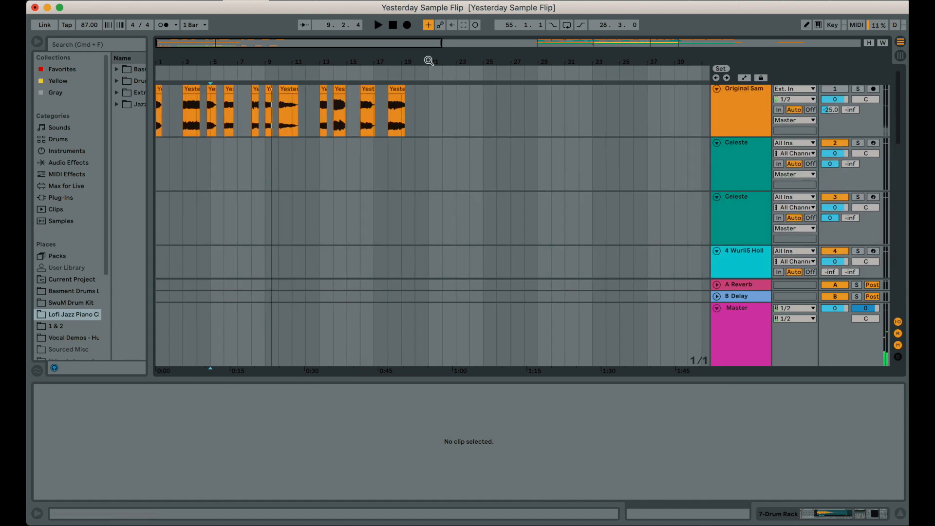
pyautogui.moveTo(423, 67); pyautogui.dragTo(286, 59)
pyautogui.scroll(-5, 192, 219)
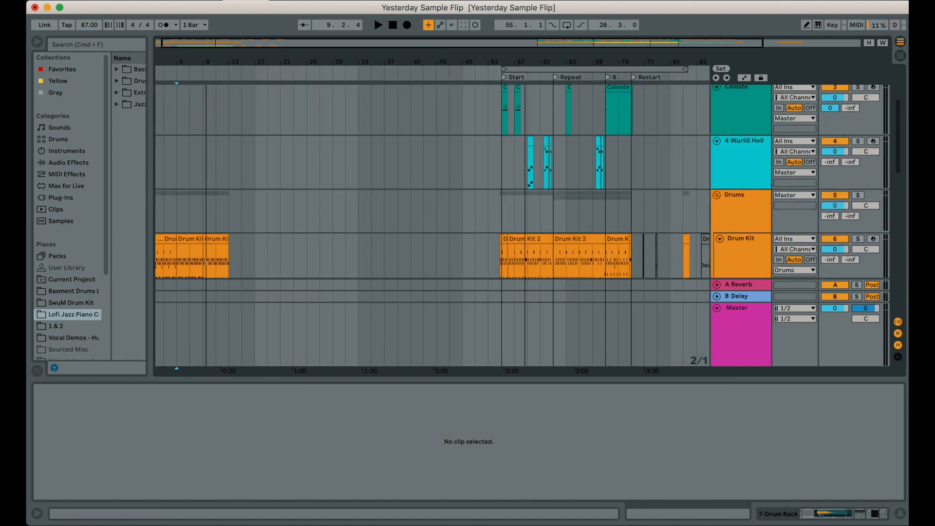
pyautogui.moveTo(526, 61); pyautogui.dragTo(490, 77)
pyautogui.click(483, 77)
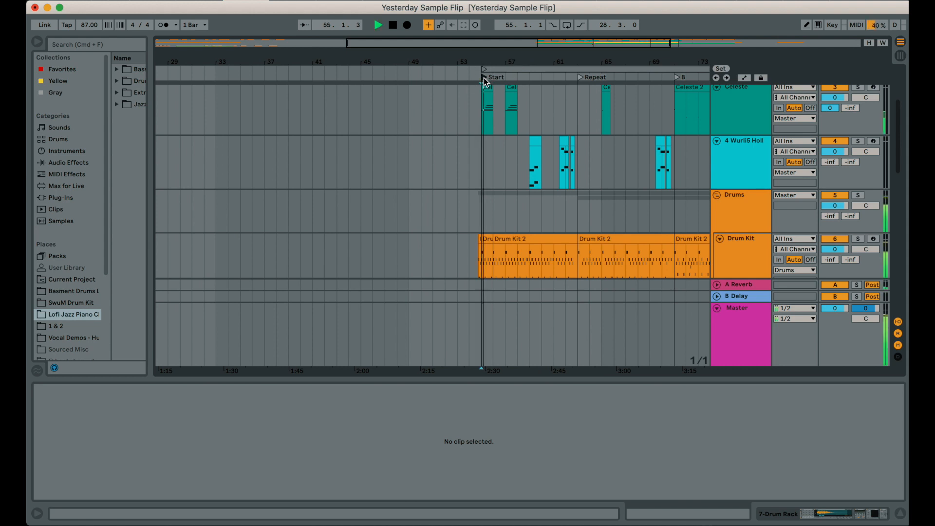
pyautogui.moveTo(521, 59); pyautogui.dragTo(457, 61)
pyautogui.scroll(4, 448, 184)
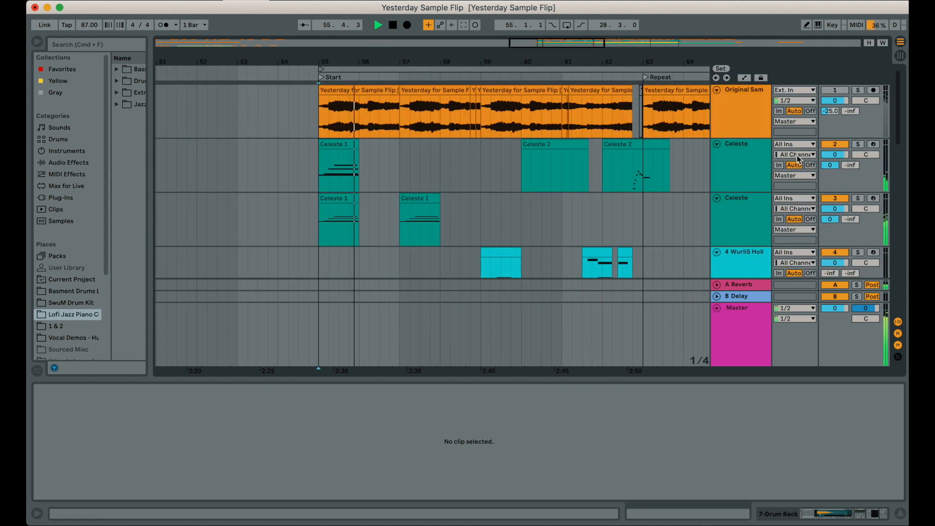
pyautogui.moveTo(549, 62); pyautogui.dragTo(533, 59)
pyautogui.press('space')
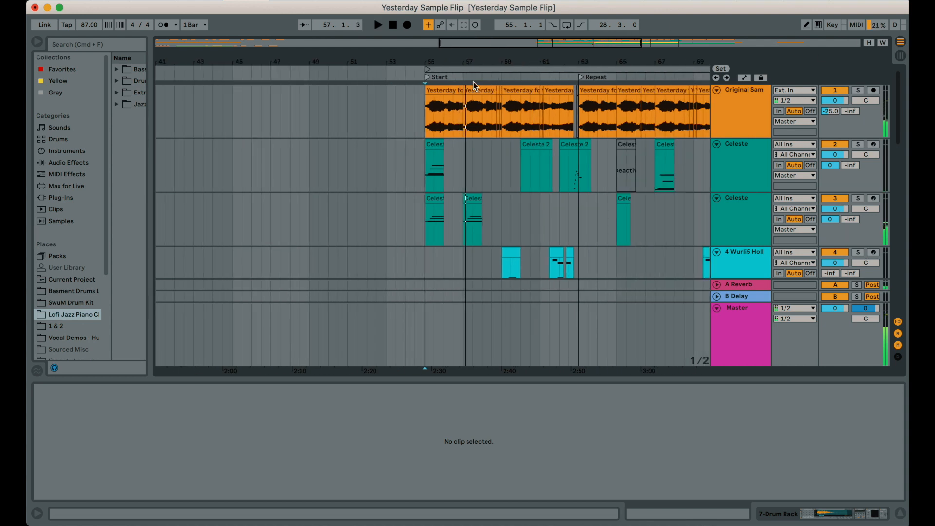
# Select the first Original Samples clip at bar 55 and examine the arrangement from the Start locator past Restart
pyautogui.click(440, 91)
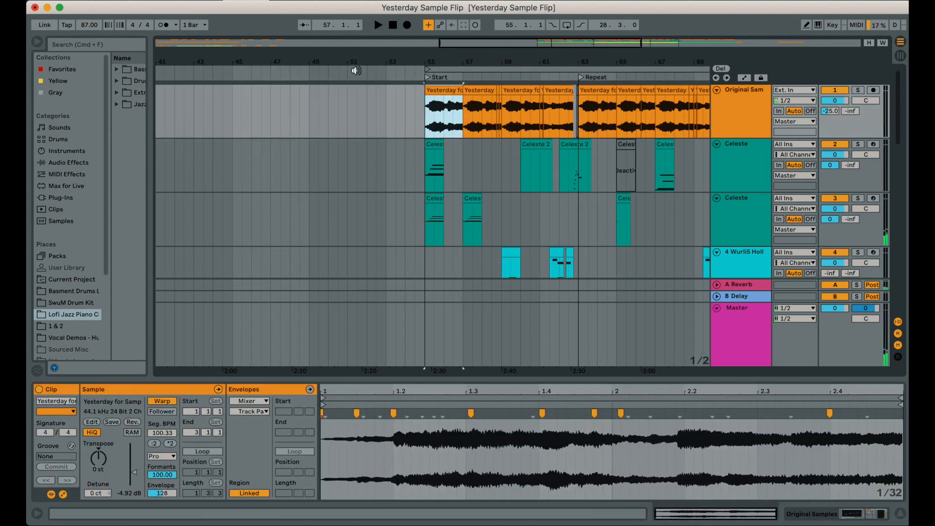
pyautogui.moveTo(355, 62); pyautogui.dragTo(295, 61)
pyautogui.moveTo(560, 64); pyautogui.dragTo(360, 68)
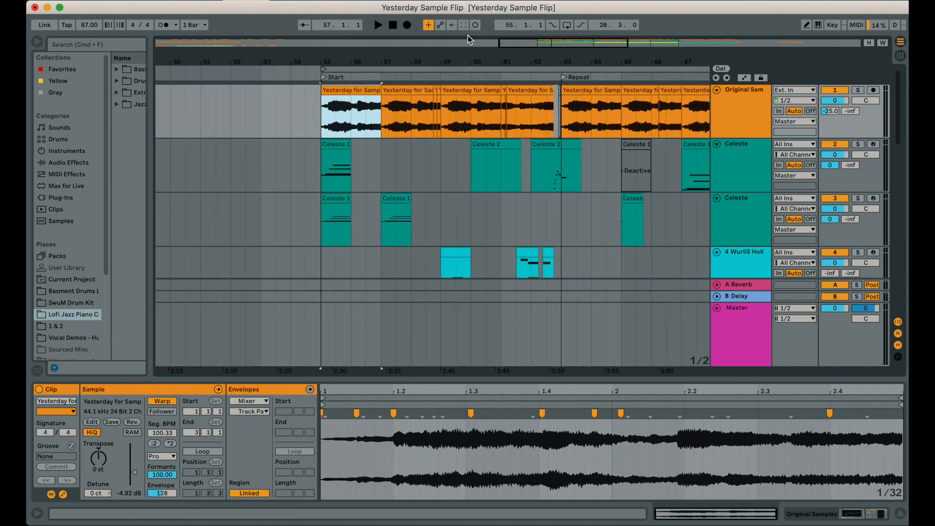
pyautogui.moveTo(542, 65); pyautogui.dragTo(373, 64)
pyautogui.moveTo(538, 62); pyautogui.dragTo(539, 60)
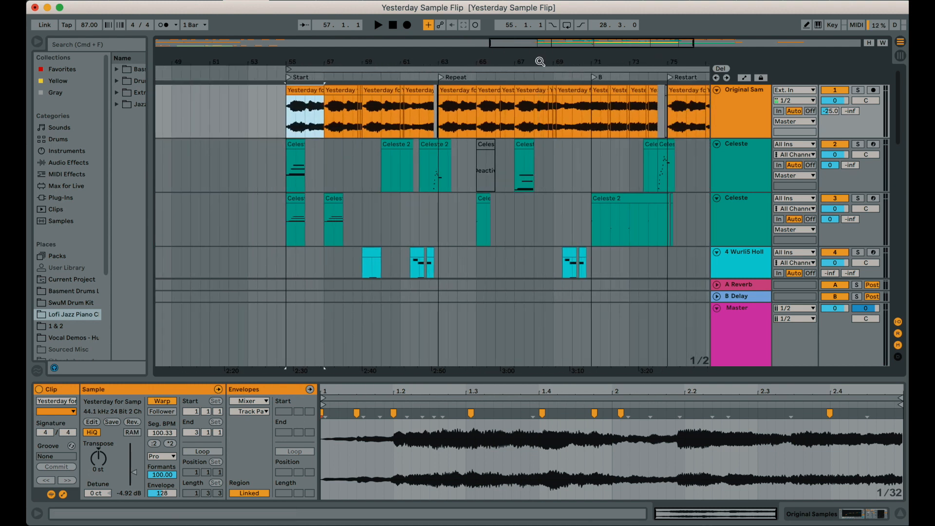
pyautogui.moveTo(664, 61); pyautogui.dragTo(453, 62)
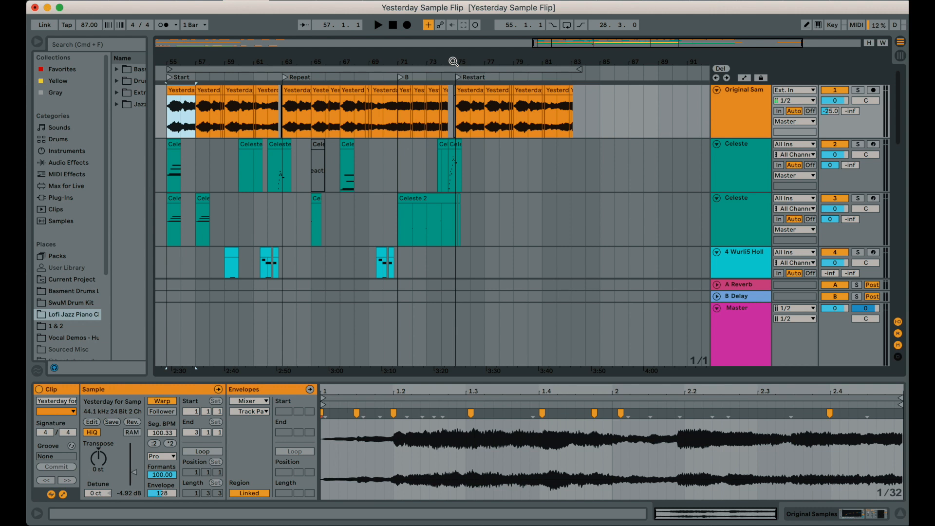
# Reopen the recent set Yesterday Sample Flip Youtube, discarding the changes to the current set
pyautogui.click(92, 0)
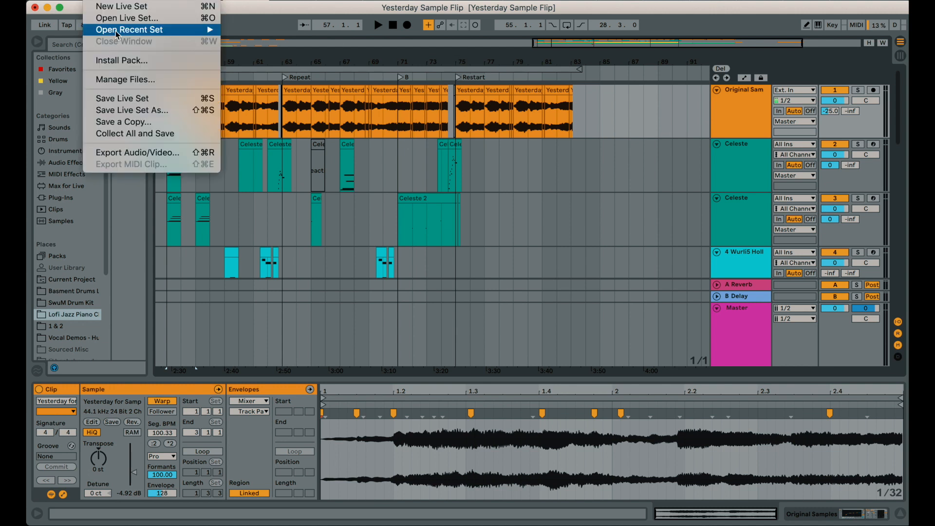
pyautogui.moveTo(115, 31)
pyautogui.click(329, 31)
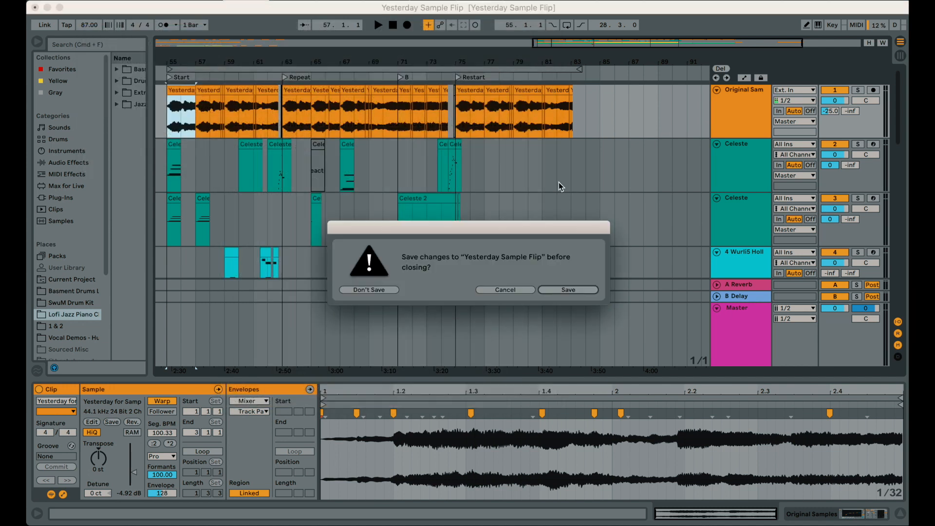
pyautogui.click(381, 289)
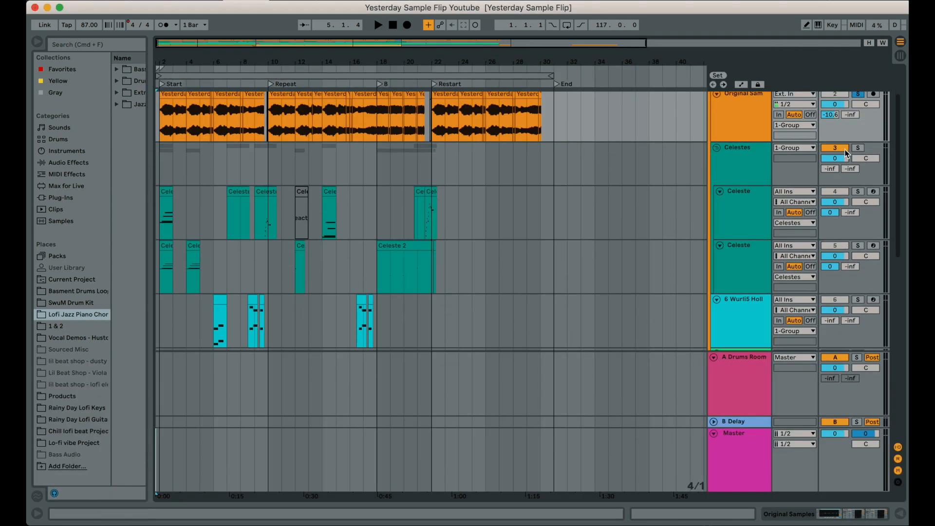
# Solo the Celestes group track
pyautogui.click(857, 148)
pyautogui.scroll(-3, 739, 271)
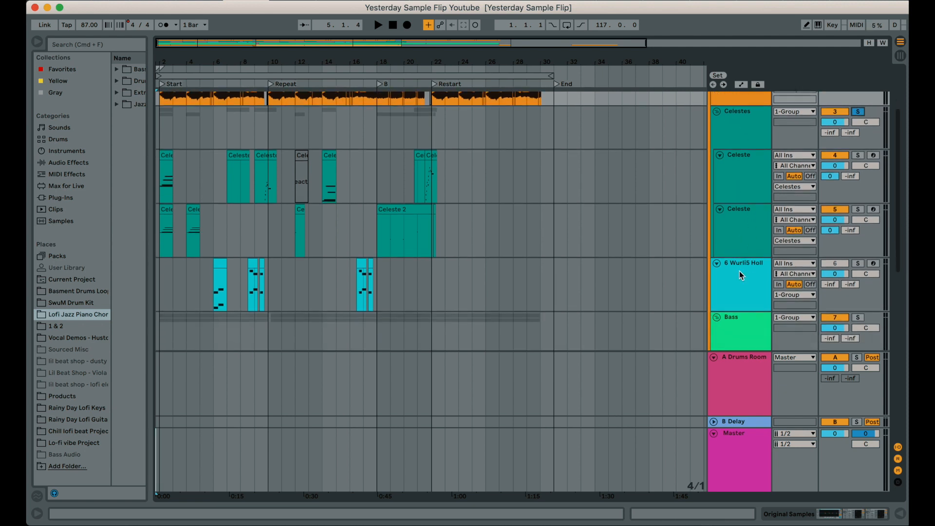
# Play the soloed Celestes group from the Start section with the timeline focused on bars 1 to 12
pyautogui.click(378, 25)
pyautogui.moveTo(177, 64); pyautogui.dragTo(177, 114)
pyautogui.moveTo(240, 64); pyautogui.dragTo(238, 62)
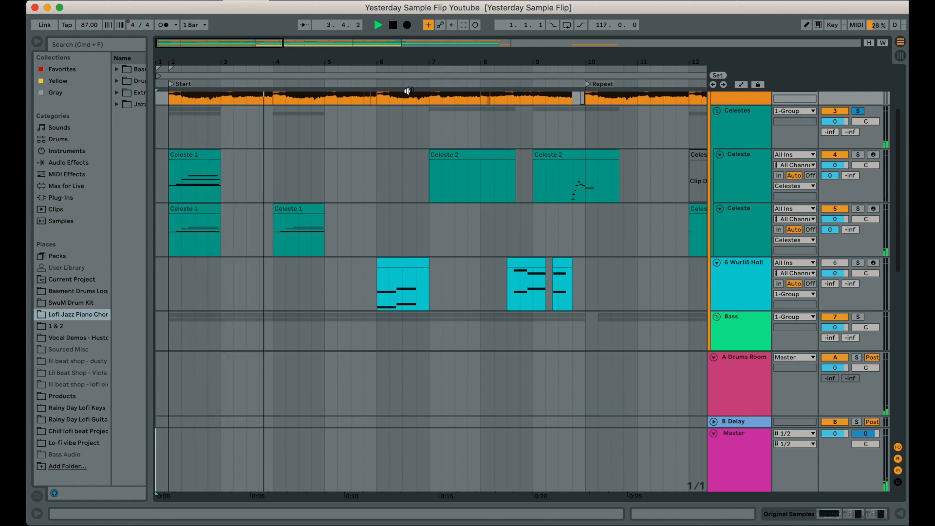
# Inspect the device chain of the lower Celeste track and that of the upper Celeste track during playback
pyautogui.doubleClick(741, 229)
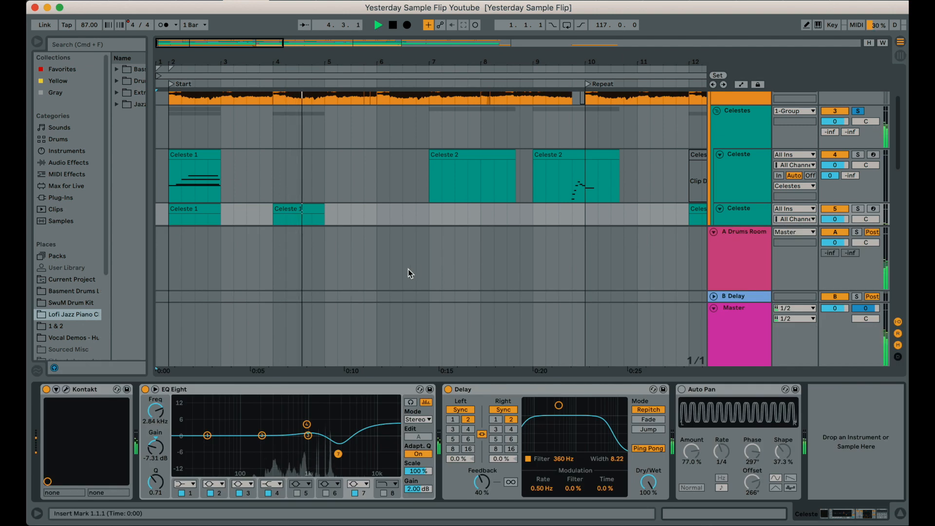
pyautogui.click(732, 209)
pyautogui.scroll(-2, 530, 203)
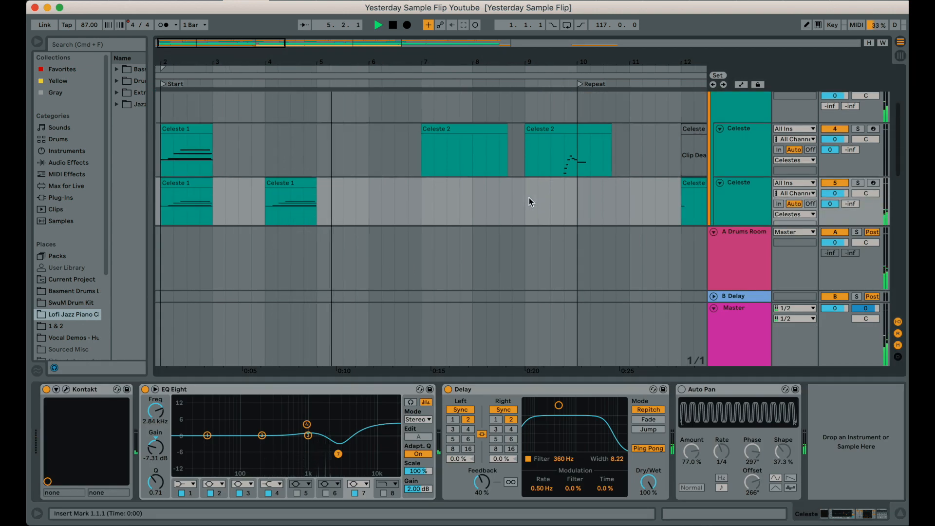
pyautogui.click(740, 148)
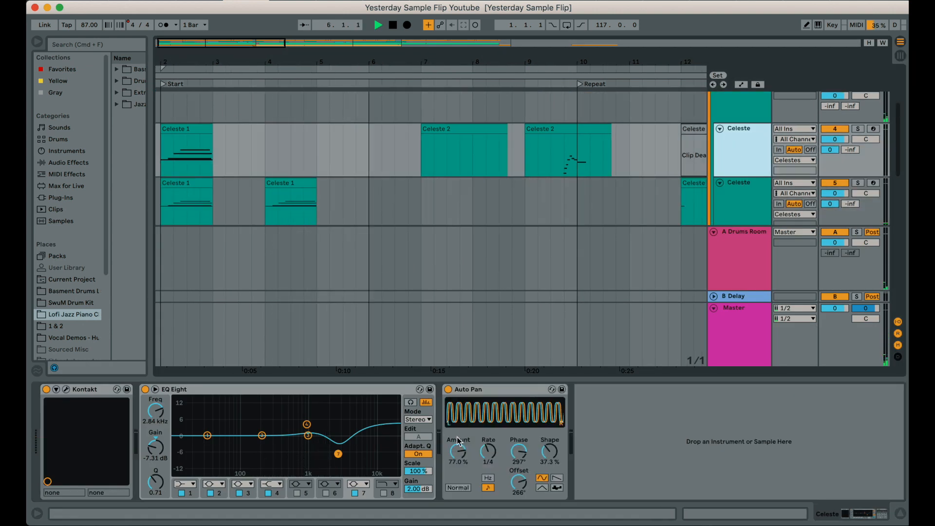
# Solo the 6 Wurli5 Holl track and play it from around bar 3
pyautogui.scroll(-4, 524, 157)
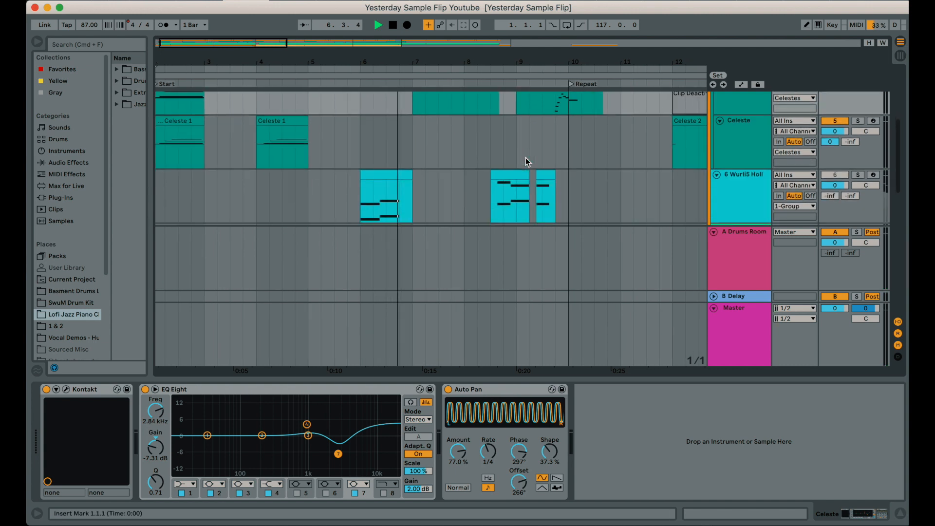
pyautogui.click(308, 84)
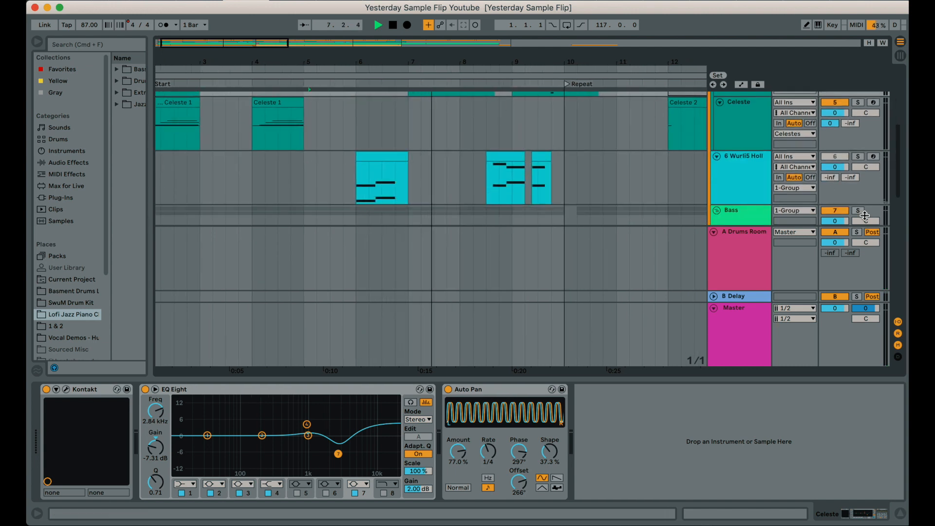
pyautogui.click(857, 156)
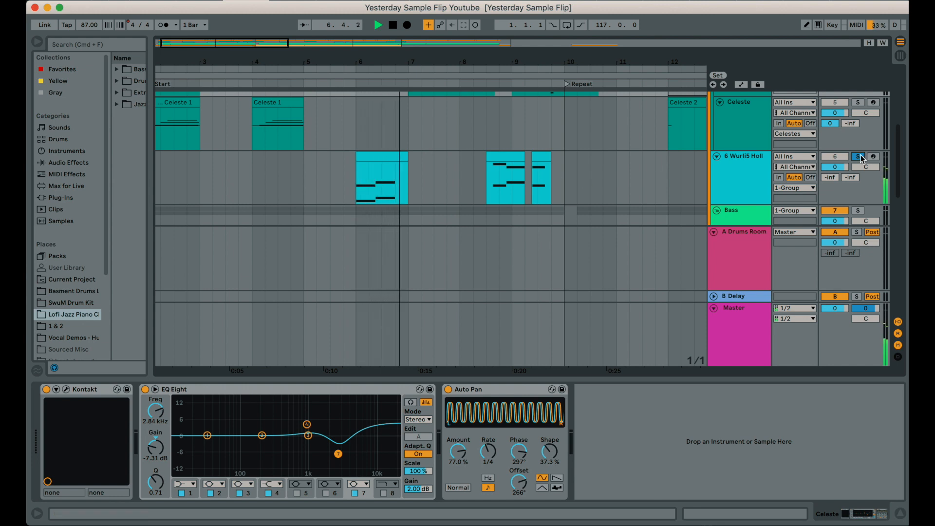
pyautogui.press('space')
pyautogui.click(219, 77)
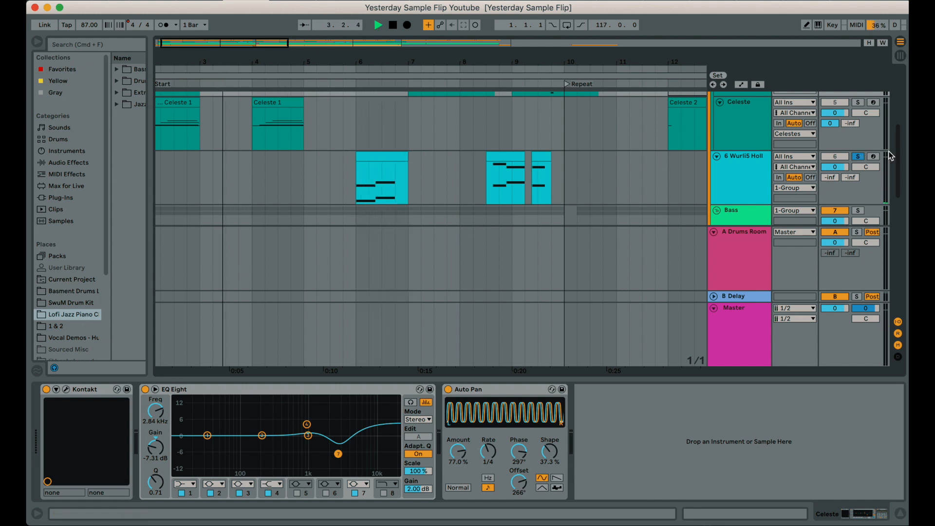
# Clear the solo on the 6 Wurli5 Holl track and stop playback with that track's devices shown
pyautogui.click(857, 157)
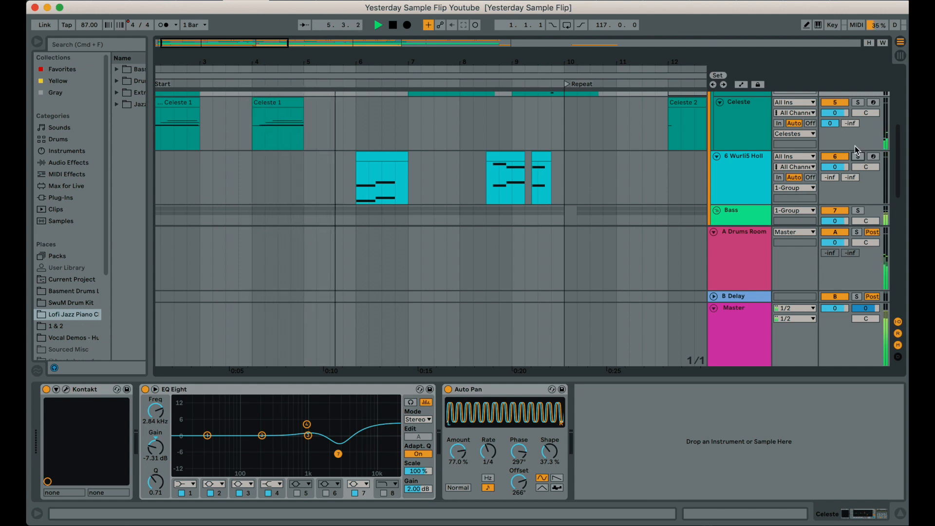
pyautogui.moveTo(736, 203); pyautogui.dragTo(735, 225)
pyautogui.click(393, 26)
pyautogui.moveTo(379, 63); pyautogui.dragTo(288, 52)
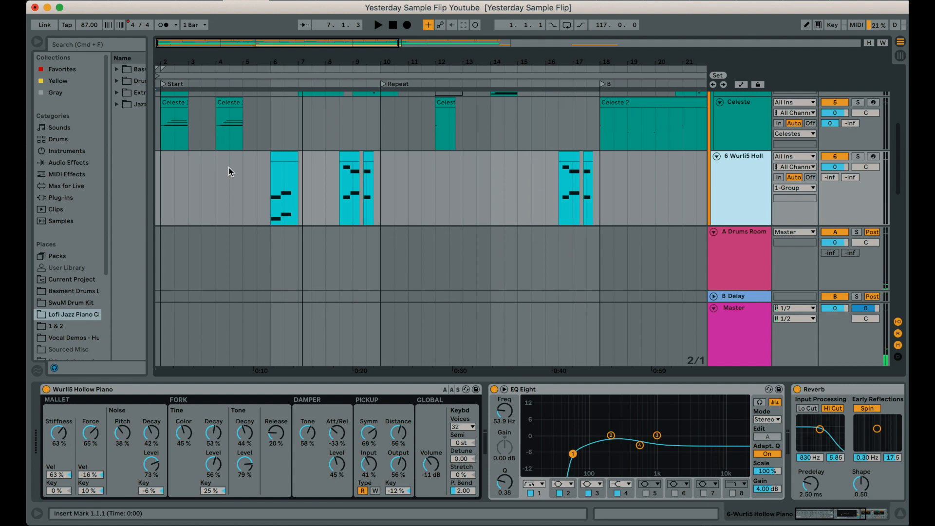
# Examine how the Celeste and Wurli5 clips are placed between the Start and Restart locators
pyautogui.scroll(4, 229, 171)
pyautogui.scroll(-2, 280, 186)
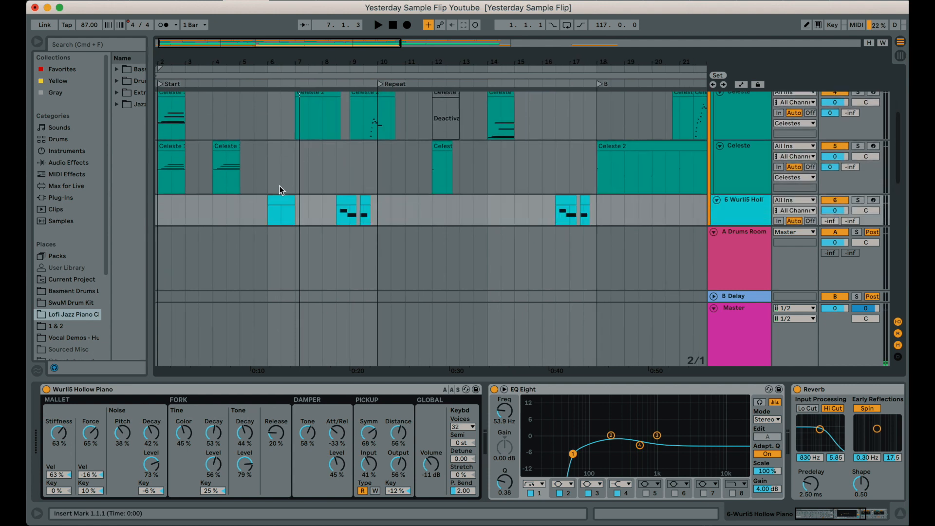
pyautogui.scroll(-2, 279, 178)
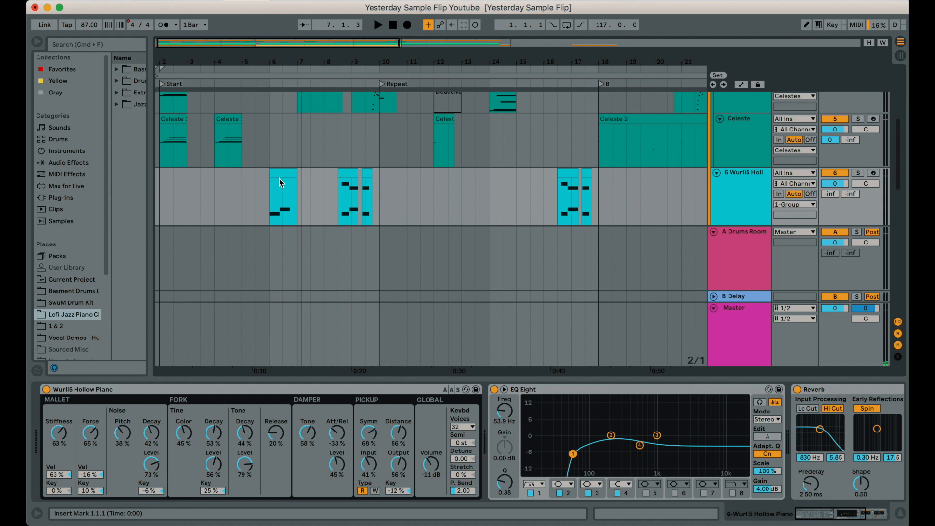
pyautogui.hscroll(4, 279, 151)
pyautogui.scroll(4, 278, 151)
pyautogui.scroll(-2, 278, 150)
pyautogui.hscroll(-5, 290, 132)
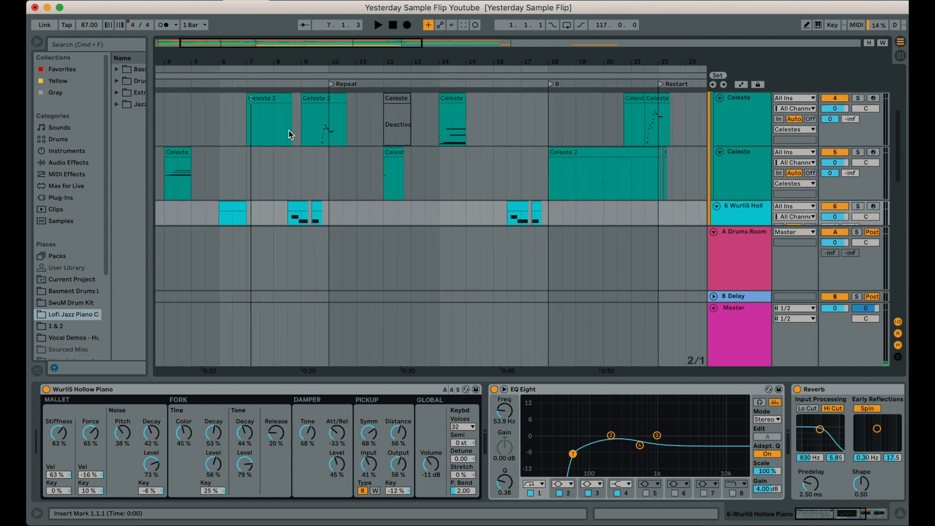
pyautogui.scroll(1, 290, 135)
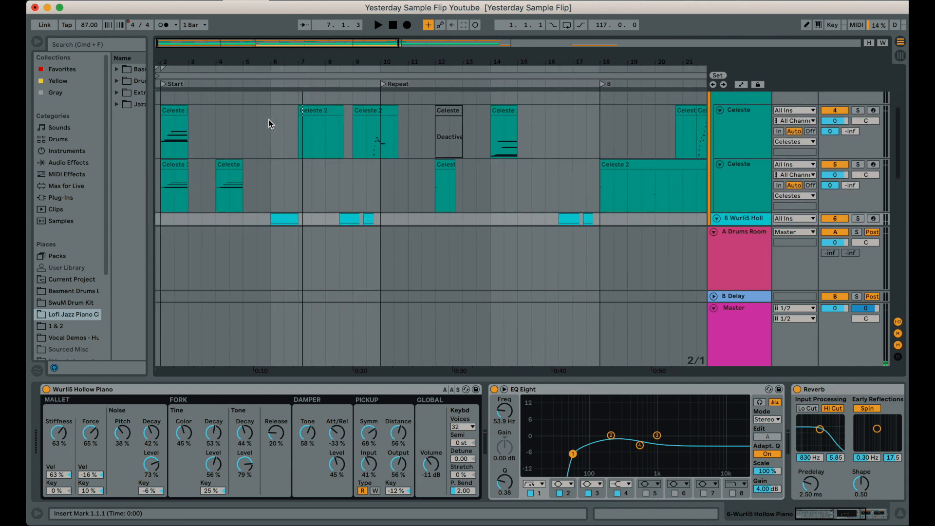
# Play the transition into the Repeat locator from just before bar 10, and stop playback
pyautogui.click(369, 82)
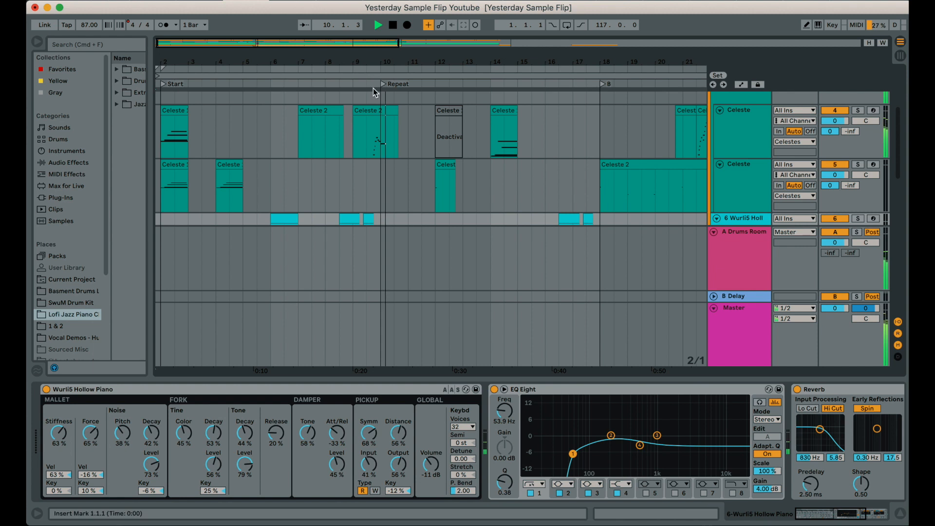
pyautogui.click(393, 25)
pyautogui.scroll(-4, 427, 159)
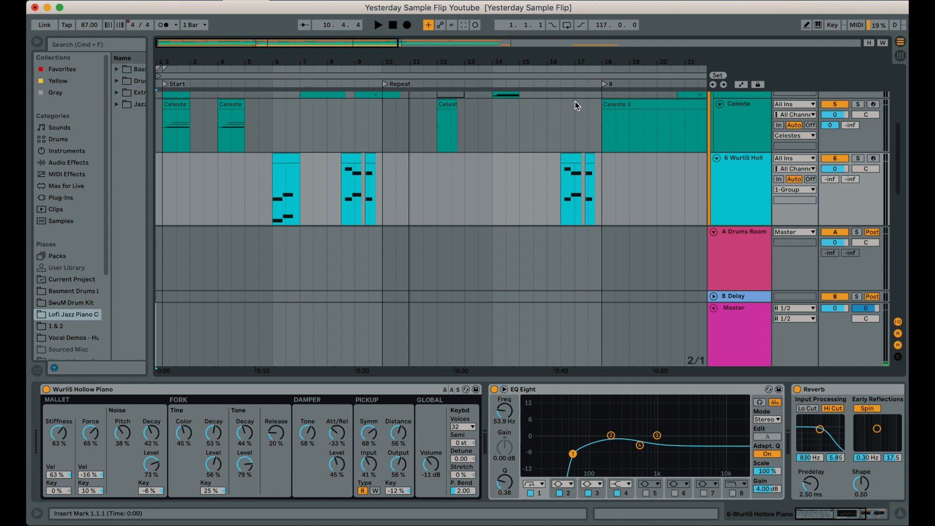
# Examine the arrangement's Repeat, B, Restart and End sections across the Celeste and Wurli5 tracks
pyautogui.rightClick(384, 87)
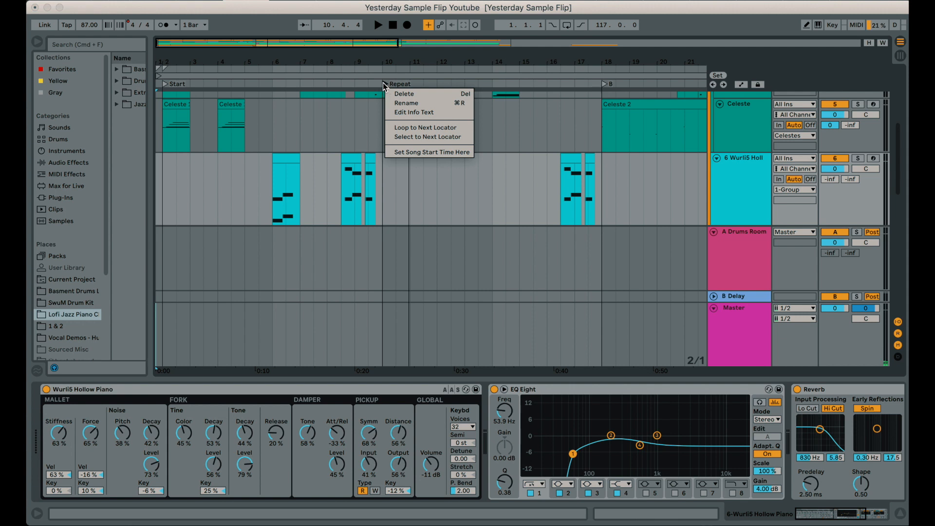
pyautogui.click(384, 87)
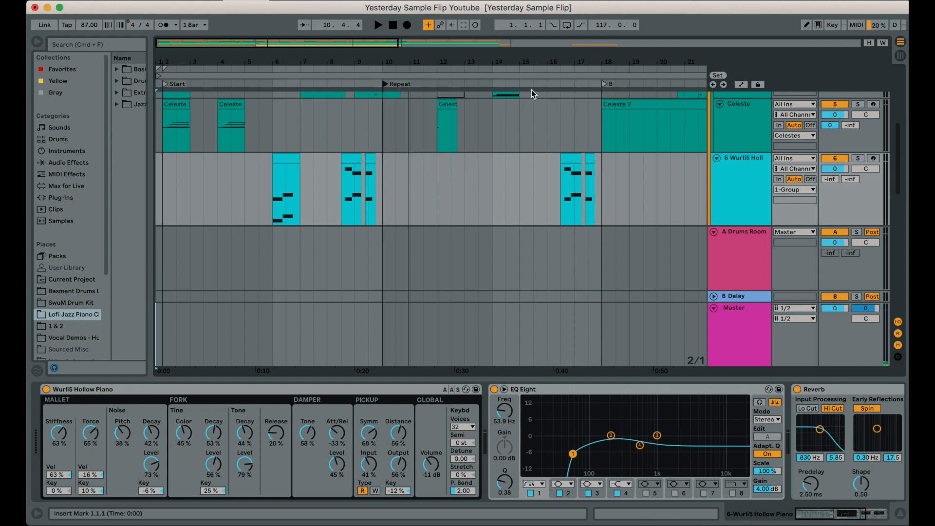
pyautogui.moveTo(534, 65); pyautogui.dragTo(287, 65)
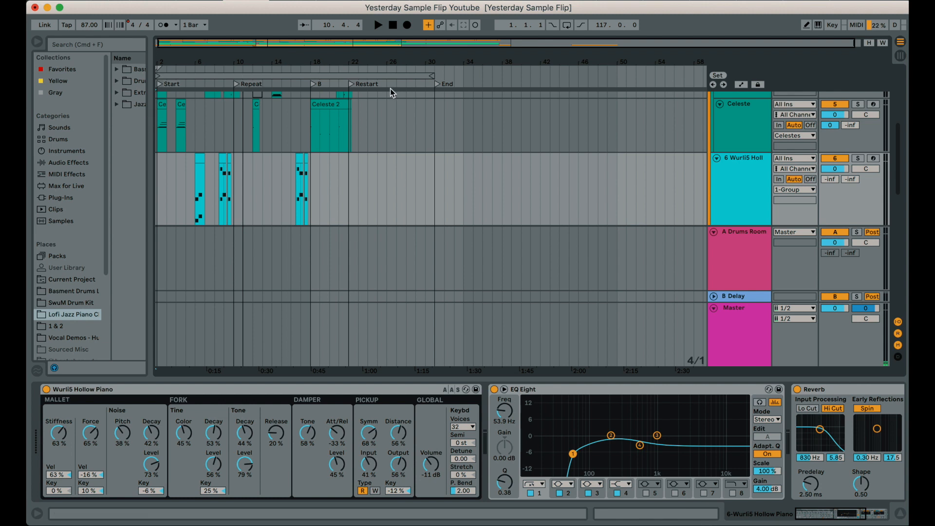
pyautogui.scroll(-4, 309, 95)
pyautogui.scroll(4, 308, 97)
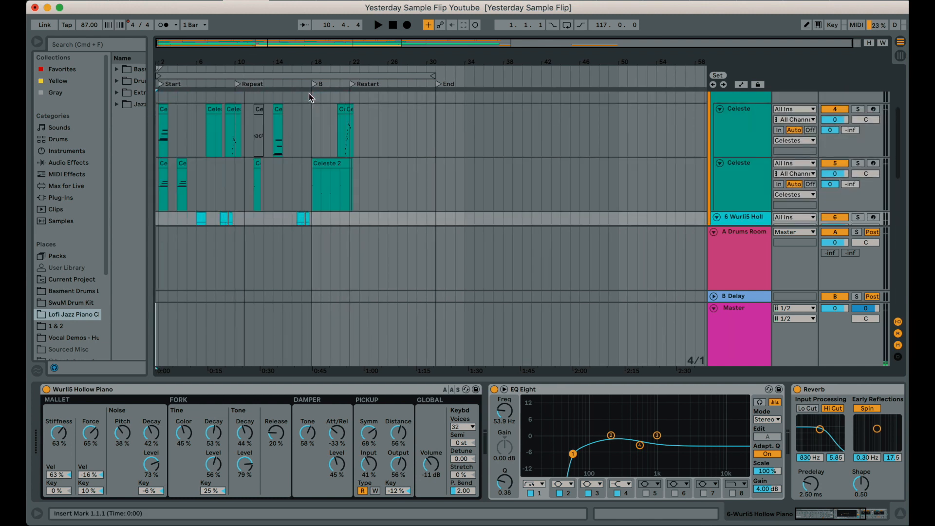
pyautogui.moveTo(317, 54); pyautogui.dragTo(345, 56)
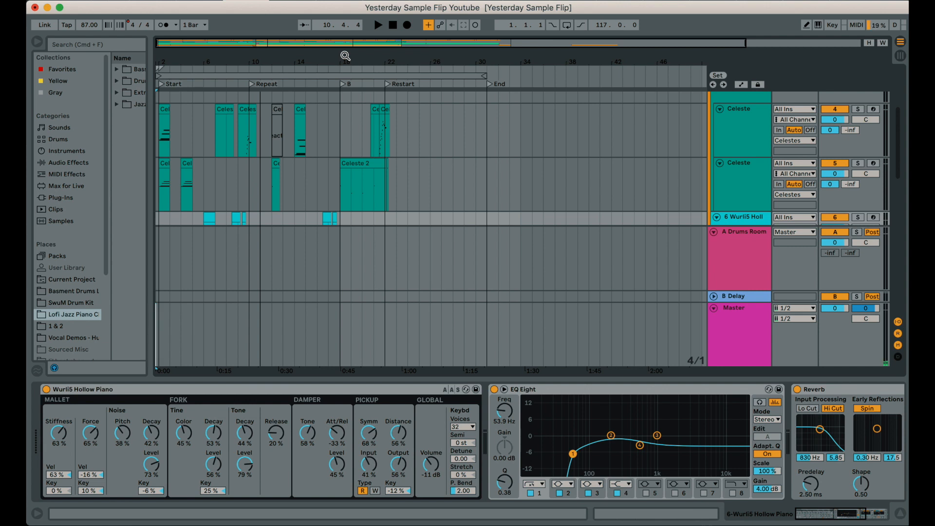
pyautogui.scroll(-2, 413, 152)
pyautogui.scroll(-2, 422, 137)
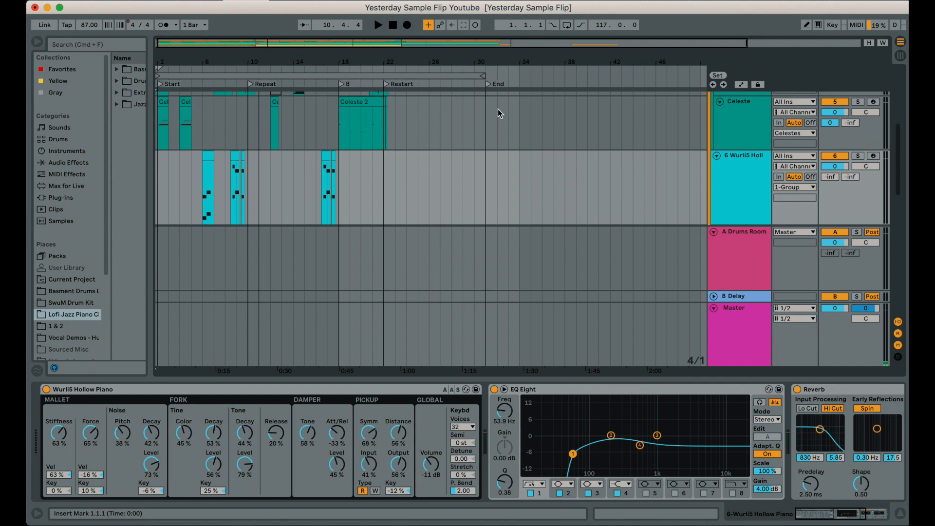
# Inspect the device chains of the two Bass tracks inside the Bass group, ending on the upper one
pyautogui.scroll(-10, 501, 124)
pyautogui.scroll(1, 503, 123)
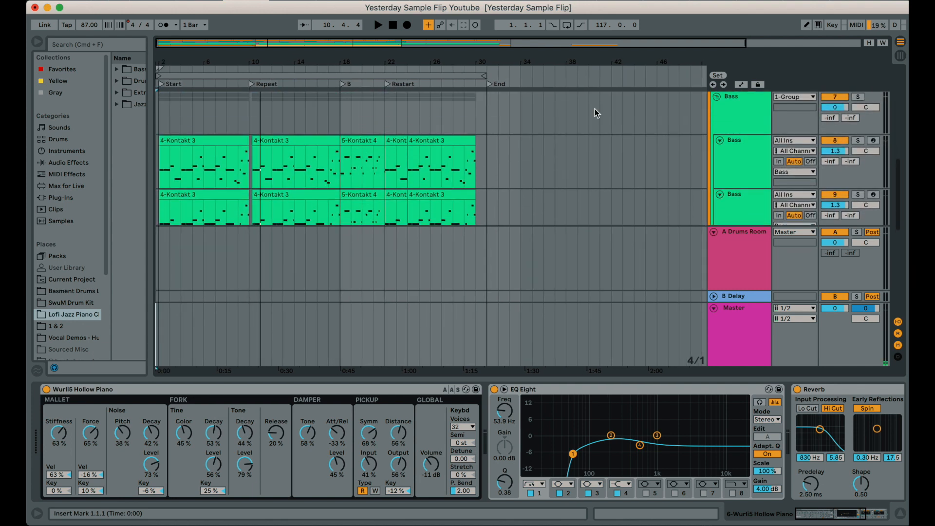
pyautogui.click(764, 115)
pyautogui.click(752, 185)
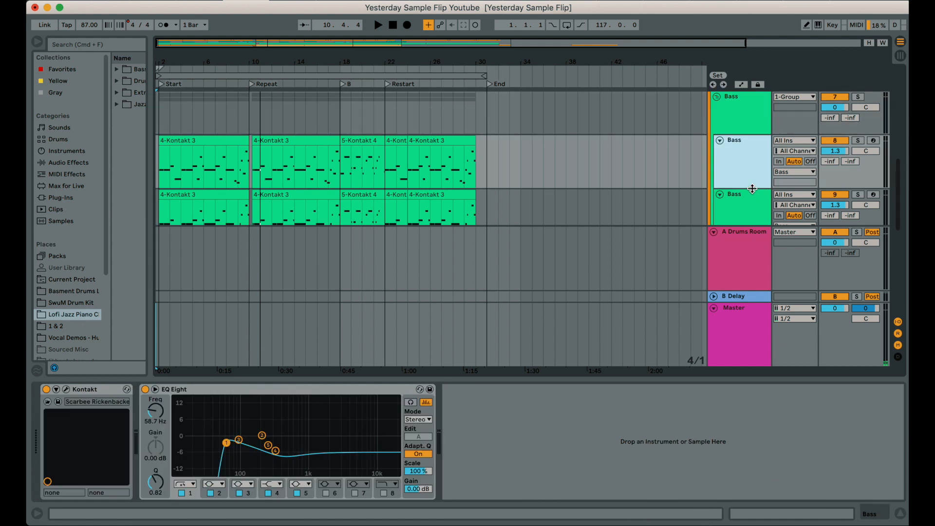
pyautogui.click(753, 203)
pyautogui.click(750, 171)
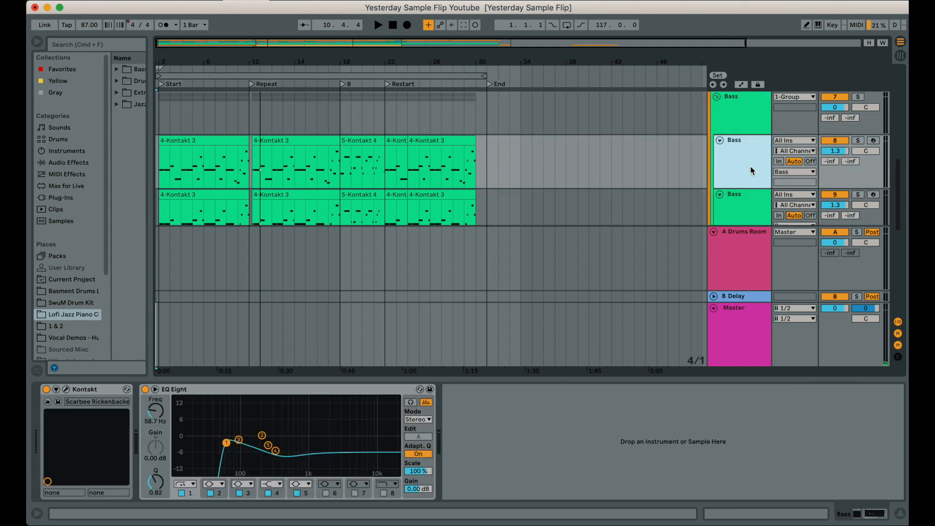
# Solo and play the upper Bass track from the beginning, and view its Kontakt instrument window before closing it
pyautogui.scroll(1, 752, 170)
pyautogui.scroll(-2, 750, 176)
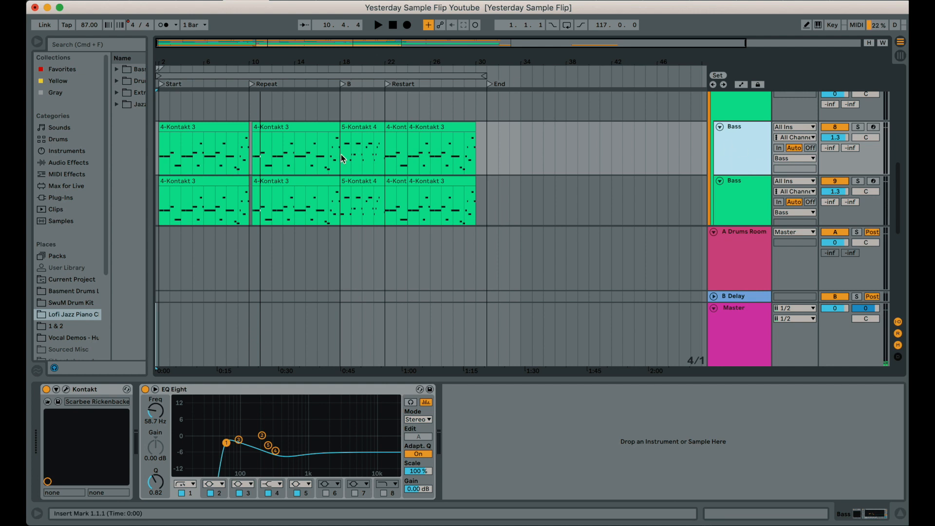
pyautogui.click(857, 126)
pyautogui.press('space')
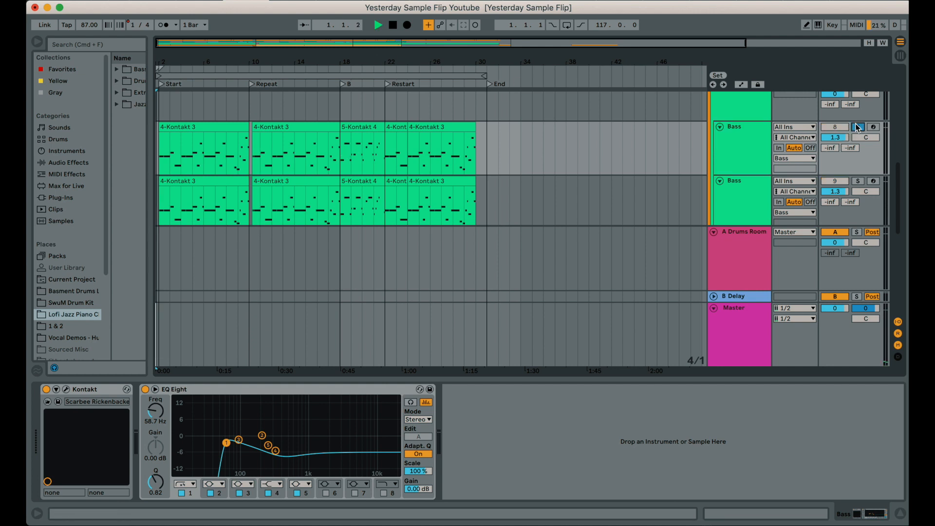
pyautogui.click(67, 390)
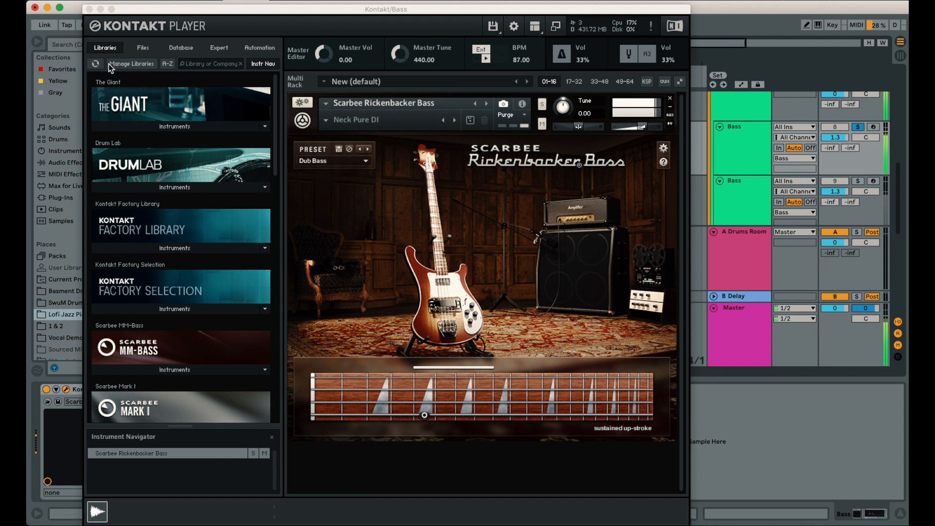
pyautogui.click(90, 10)
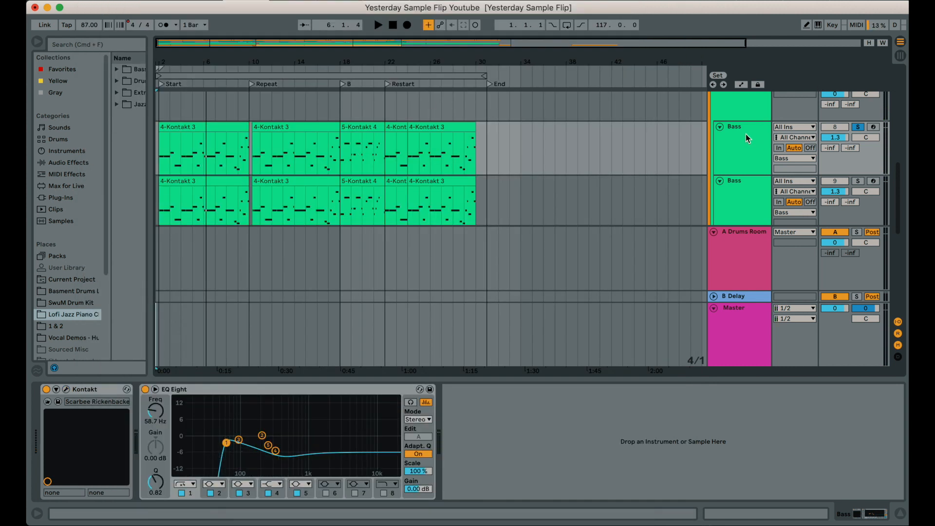
# Show the lower Bass track's devices, and open its 4-Kontakt 3 clip at bar 24 for note editing
pyautogui.click(735, 209)
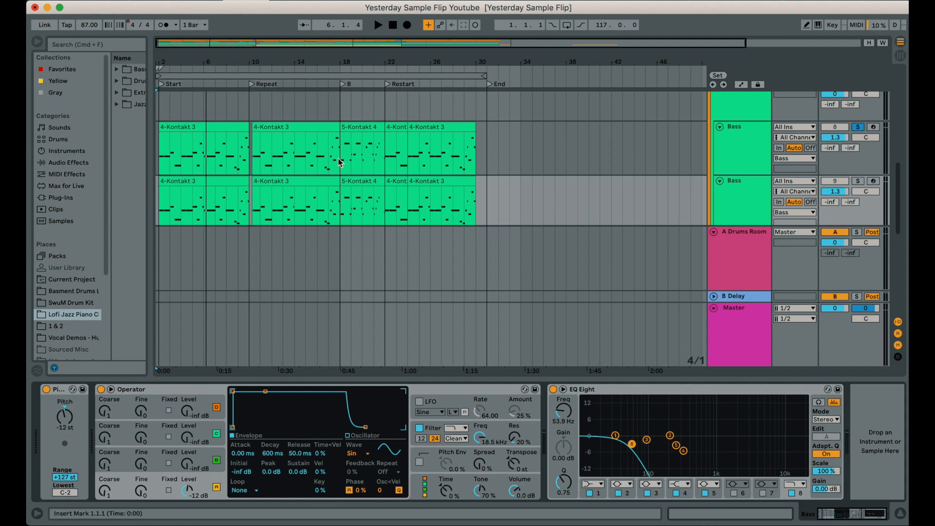
pyautogui.doubleClick(424, 181)
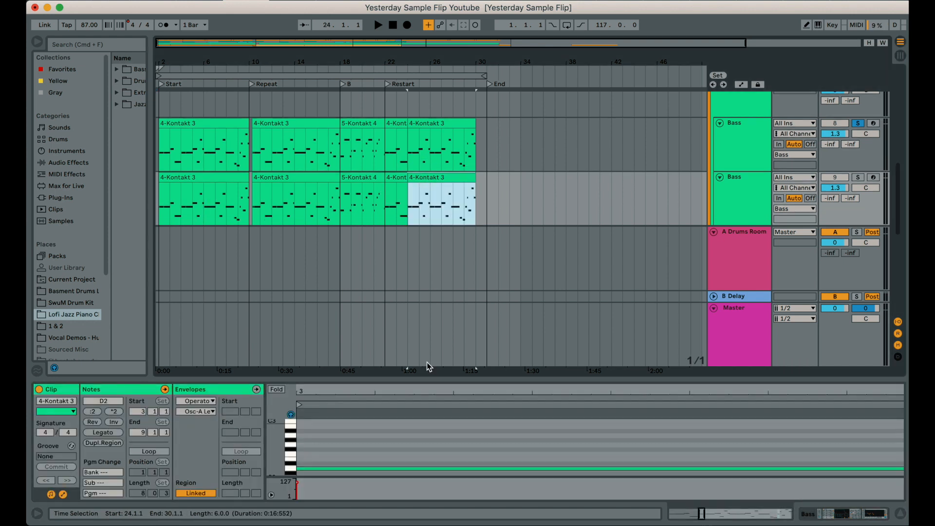
pyautogui.click(427, 465)
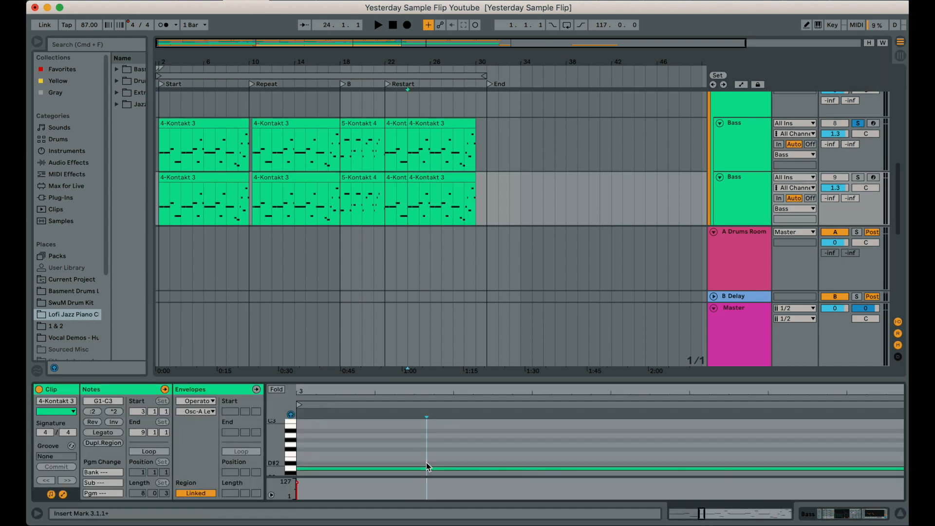
# Transpose all notes in the open bass clip down one semitone and back up again
pyautogui.press('super+a')
pyautogui.press('Down')
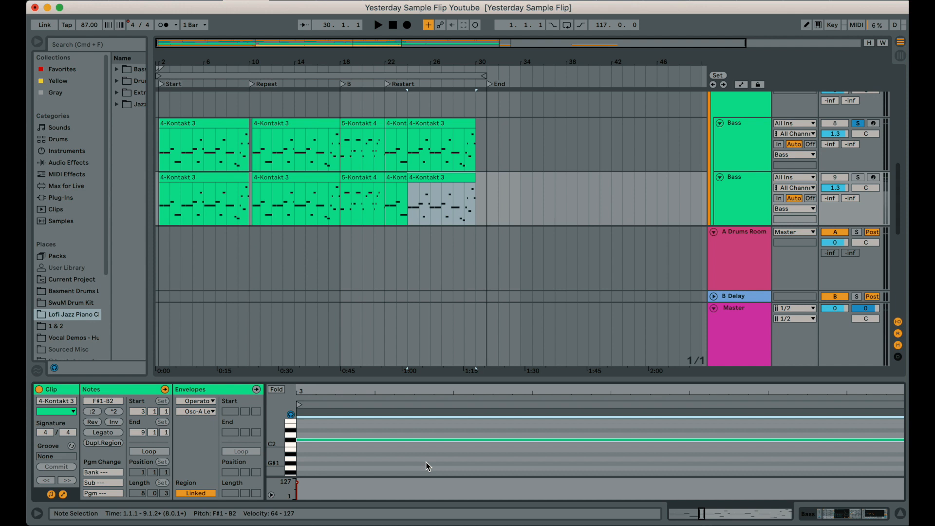
pyautogui.press('Up')
# Enlarge the note editor and zoom it to show the bass notes from bar 3 to bar 6
pyautogui.moveTo(488, 394); pyautogui.dragTo(466, 388)
pyautogui.scroll(-5, 560, 451)
pyautogui.moveTo(582, 378); pyautogui.dragTo(590, 96)
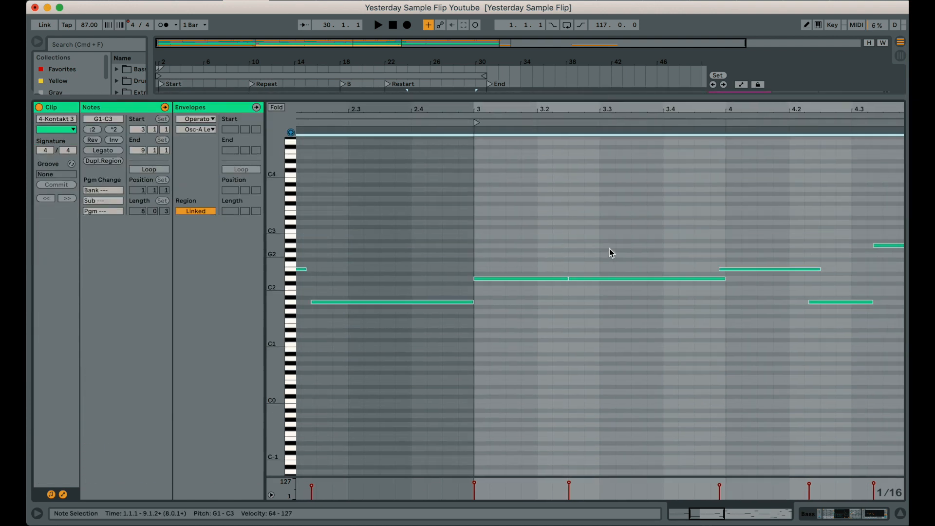
pyautogui.moveTo(650, 104); pyautogui.dragTo(456, 107)
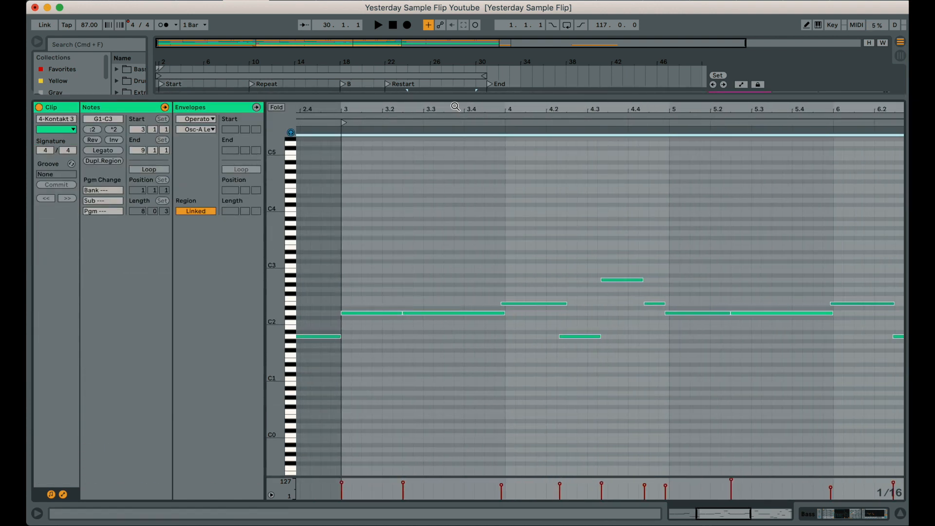
# Reduce the height of the bass note editor and show the lower Bass track's devices
pyautogui.moveTo(516, 96); pyautogui.dragTo(505, 141)
pyautogui.hotkey('shift', 'Down')
pyautogui.hotkey('shift', 'Up')
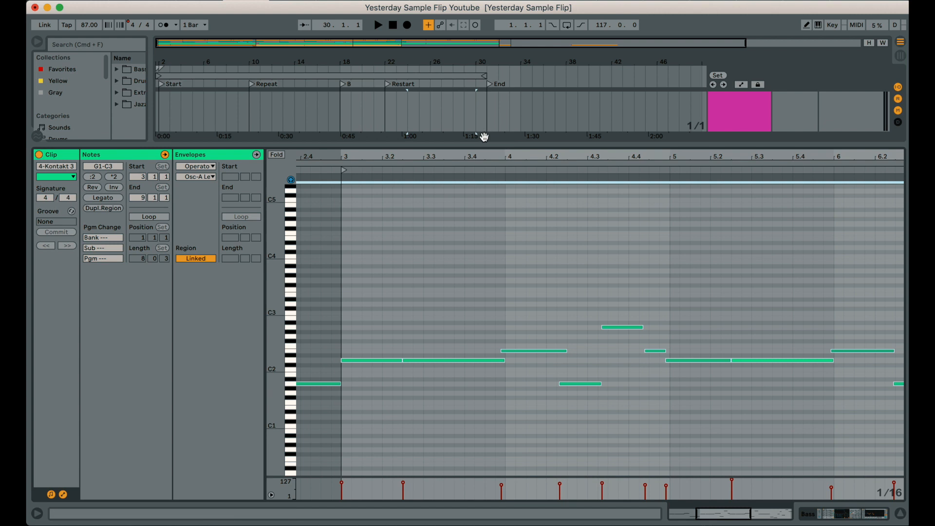
pyautogui.moveTo(486, 144); pyautogui.dragTo(487, 332)
pyautogui.doubleClick(734, 132)
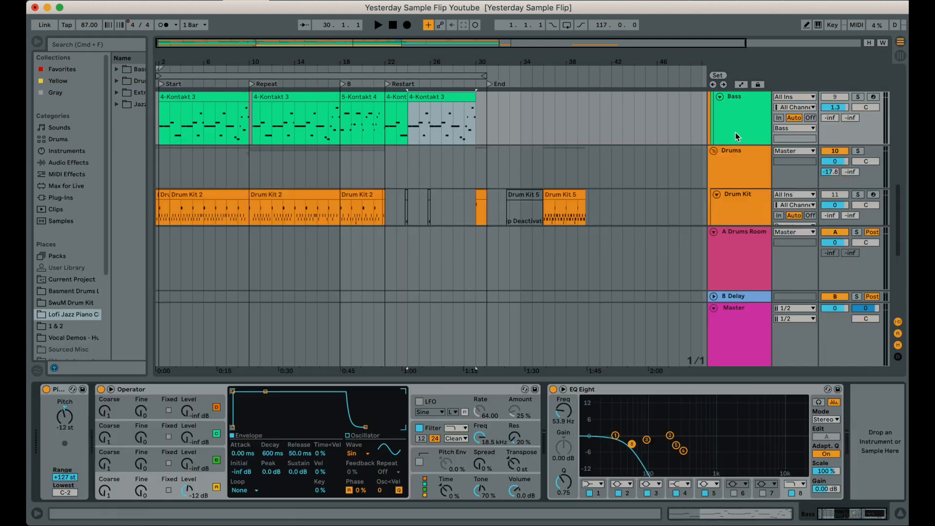
# Collapse and expand the Pitch device on the lower Bass track, and set EQ Eight's band 8 frequency to 55.0 Hz
pyautogui.doubleClick(57, 389)
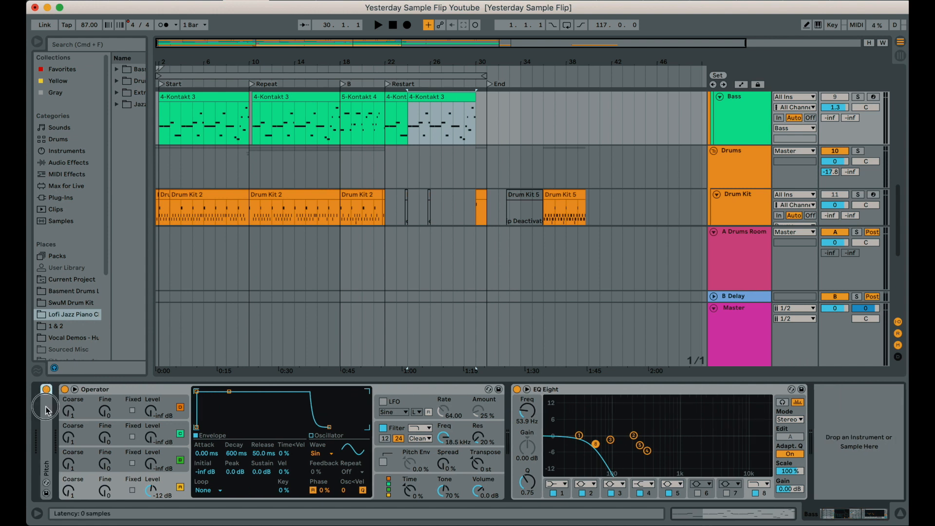
pyautogui.doubleClick(47, 411)
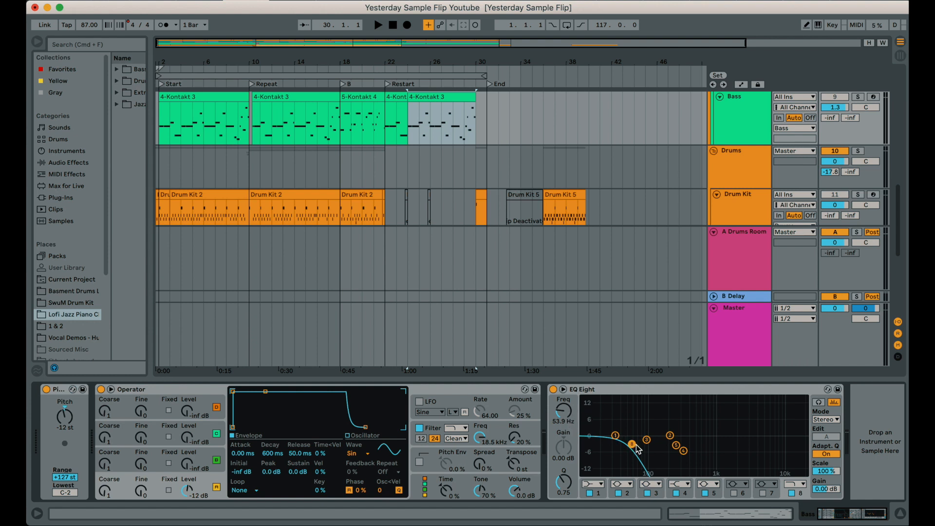
pyautogui.moveTo(632, 444); pyautogui.dragTo(634, 447)
# Compare the EQ Eight curves of the upper and lower Bass tracks, inspecting the upper track's band 1
pyautogui.scroll(5, 737, 124)
pyautogui.click(740, 162)
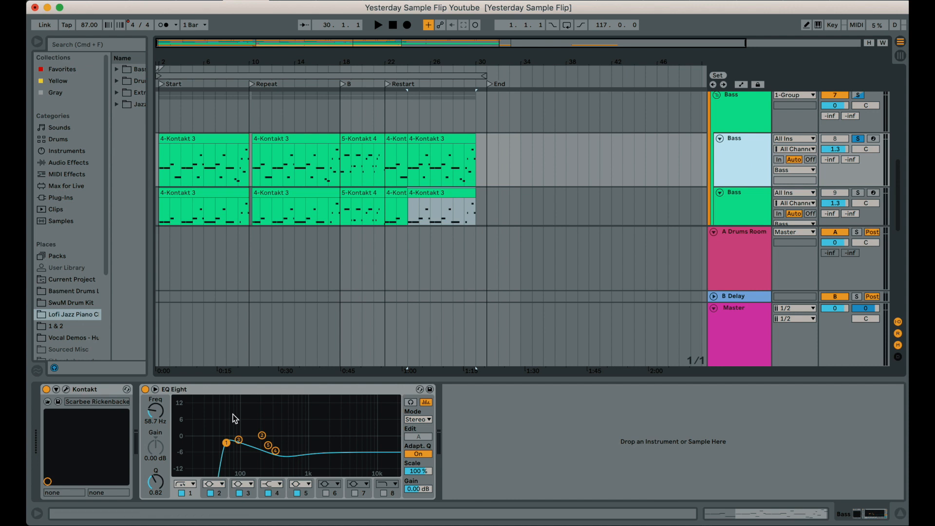
pyautogui.click(226, 443)
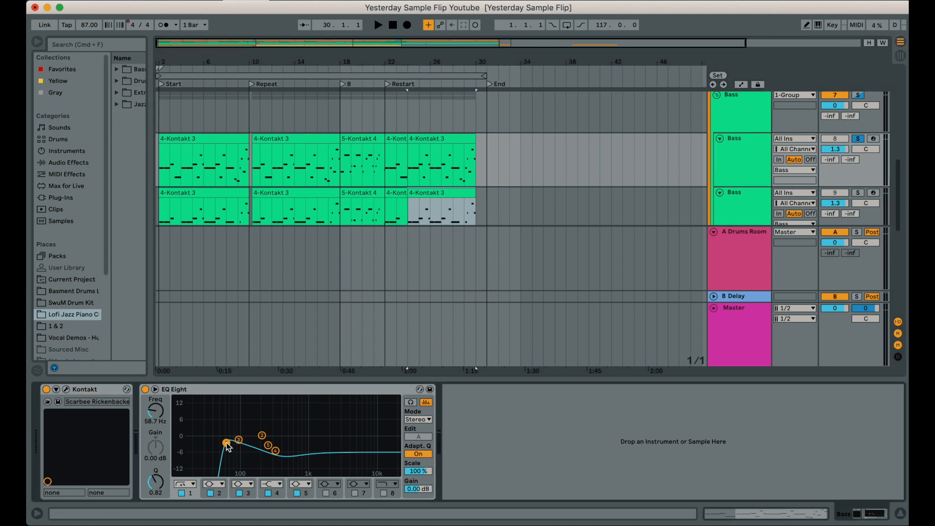
pyautogui.click(752, 206)
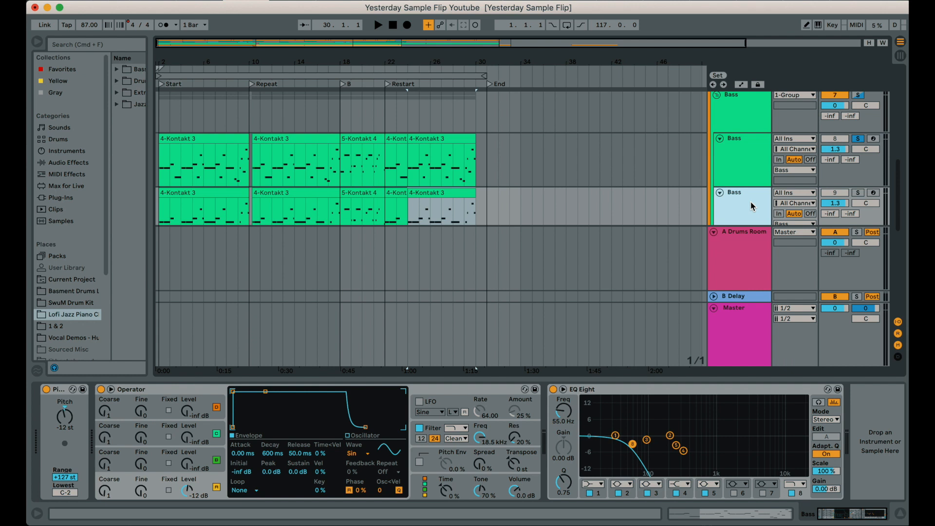
pyautogui.click(752, 174)
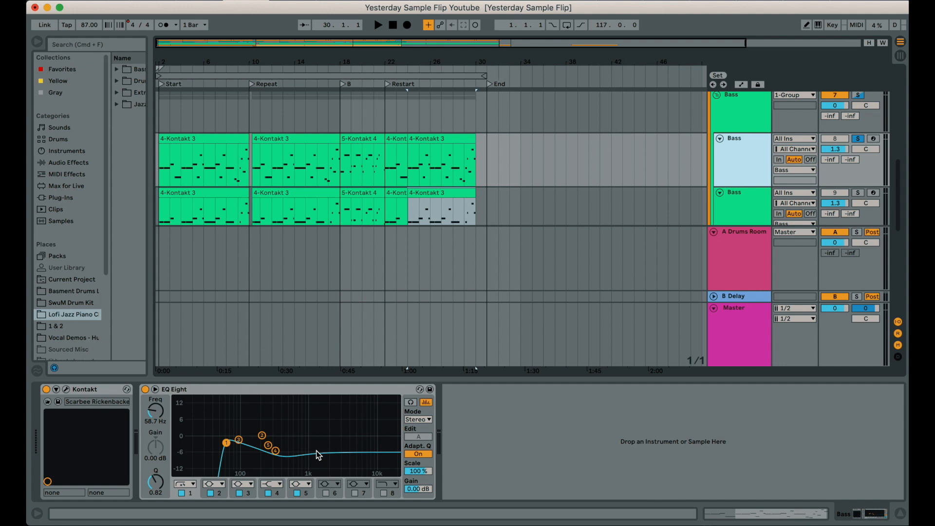
# Turn off solo on the upper Bass track, and play the arrangement from around bar 14 before stopping
pyautogui.click(859, 138)
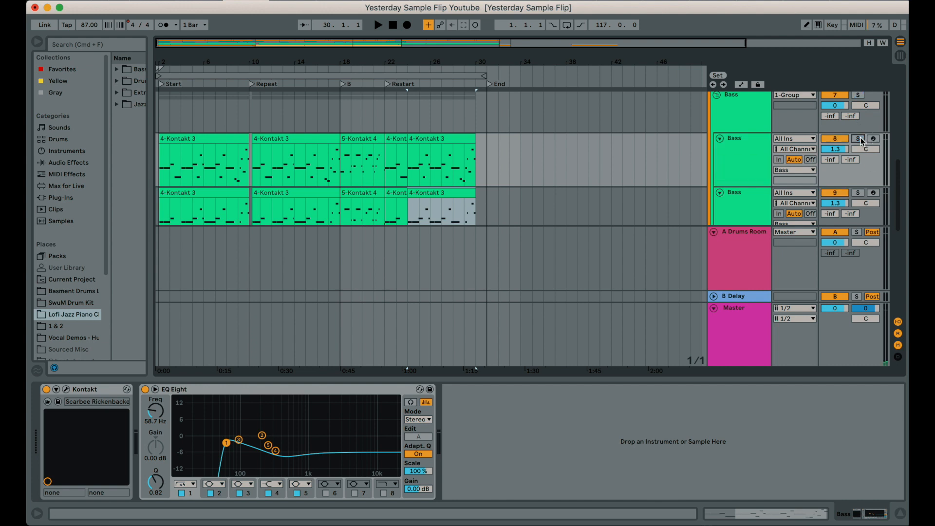
pyautogui.press('space')
pyautogui.click(295, 78)
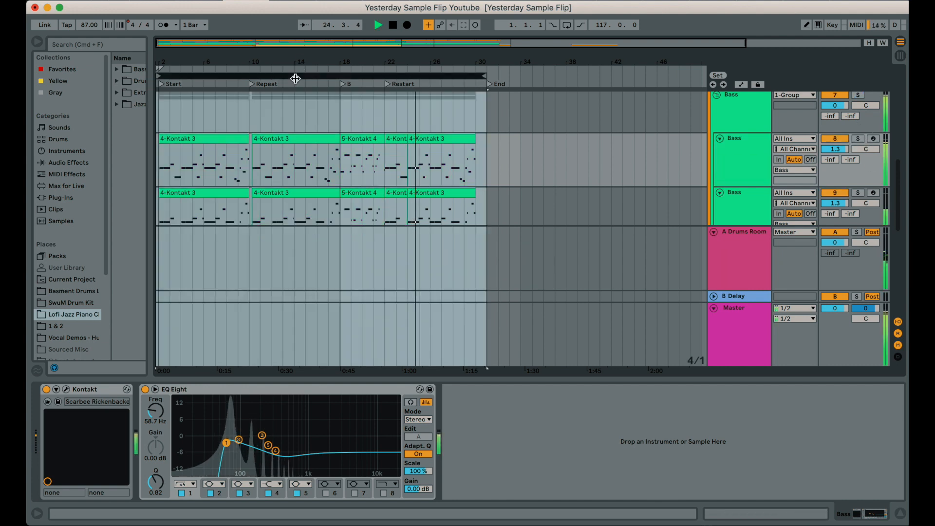
pyautogui.click(295, 79)
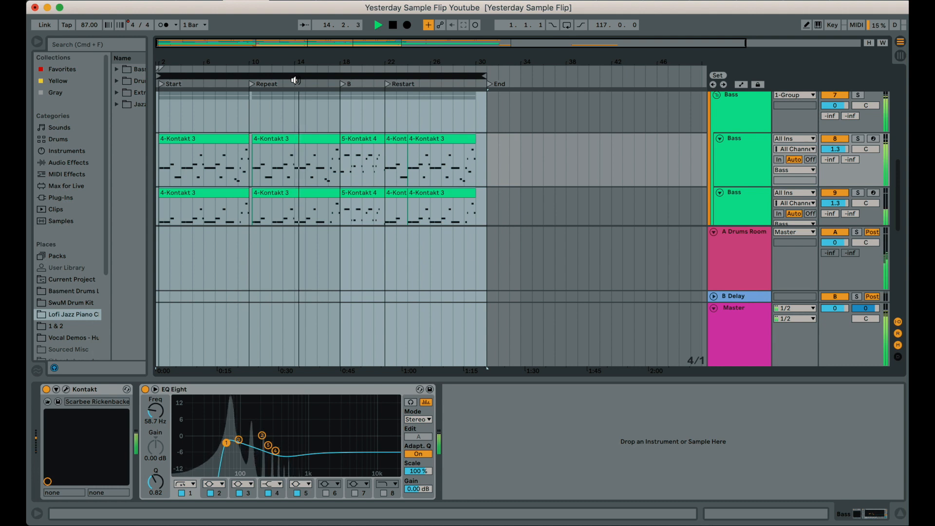
pyautogui.press('space')
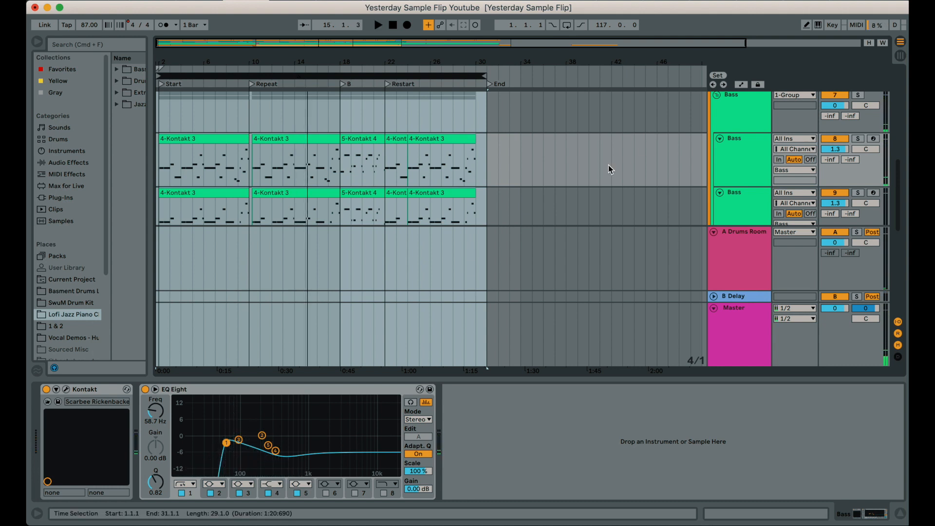
# Browse the track list and show the Drums group's Ghz Vulf Compressor 3, with the whole arrangement in view
pyautogui.scroll(-10, 609, 168)
pyautogui.scroll(10, 609, 168)
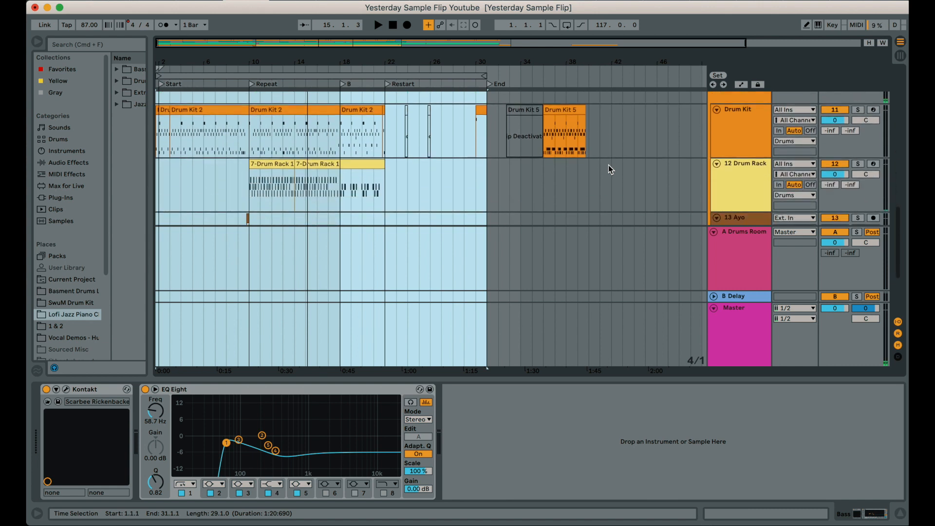
pyautogui.scroll(-3, 608, 166)
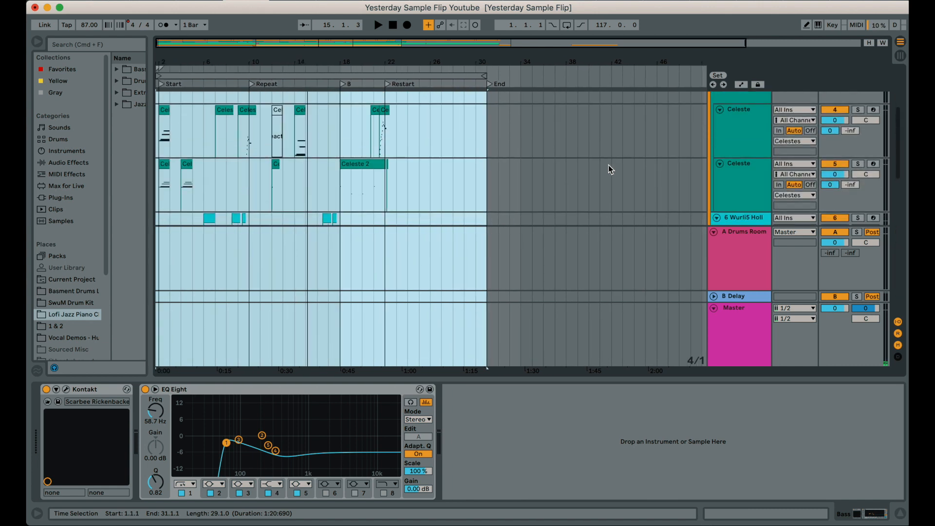
pyautogui.scroll(-5, 608, 165)
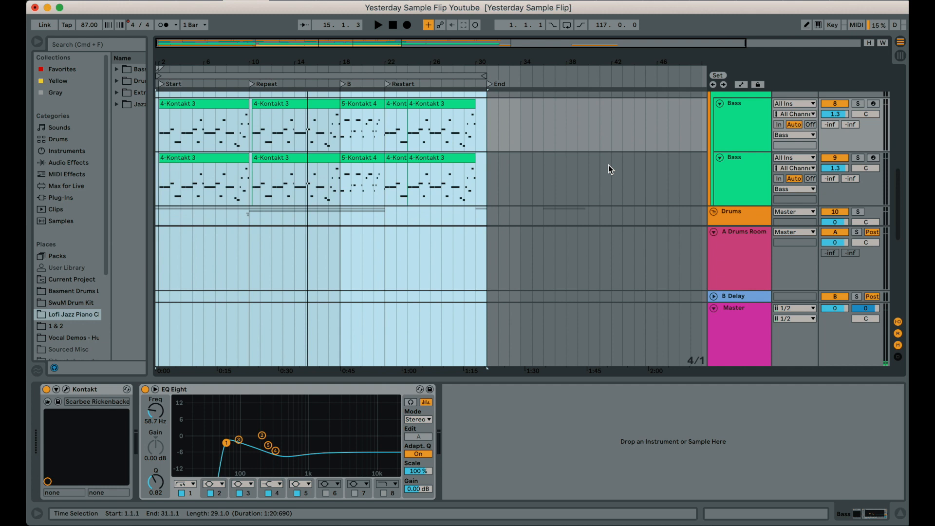
pyautogui.click(743, 154)
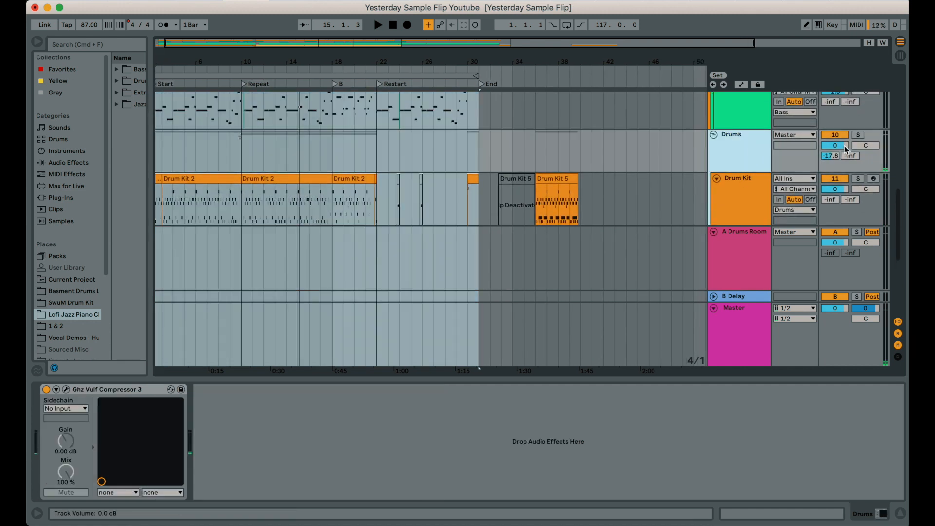
pyautogui.doubleClick(226, 43)
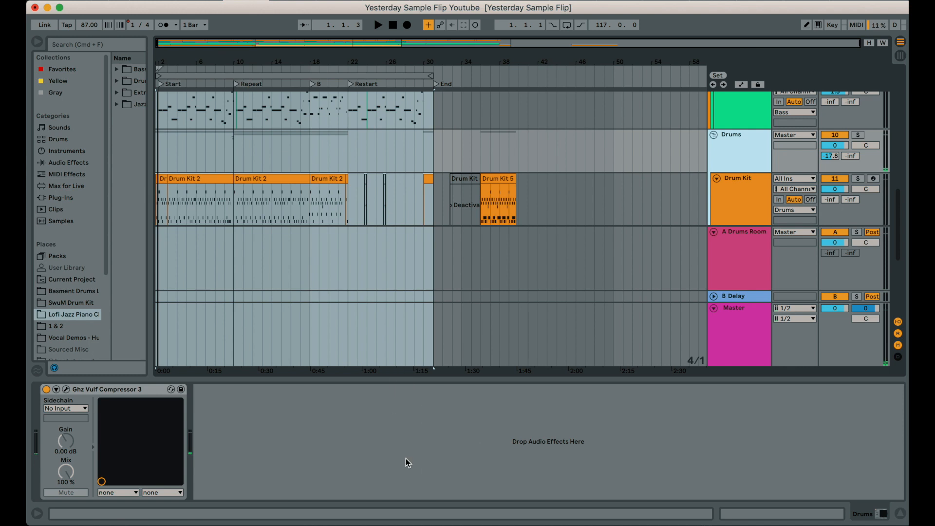
pyautogui.scroll(-3, 370, 178)
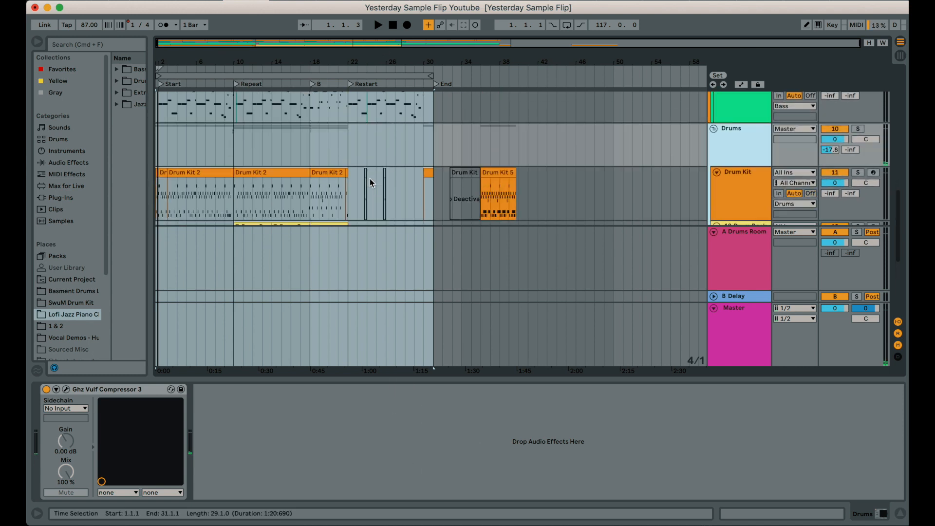
# Solo the Drum Kit track and audition its Snare 24 and snare-10 pads
pyautogui.click(750, 134)
pyautogui.click(857, 113)
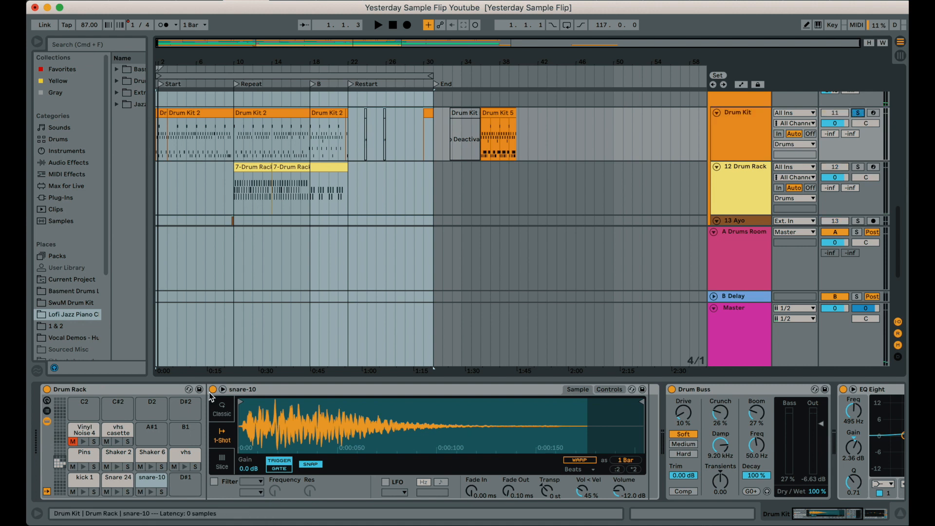
pyautogui.click(118, 491)
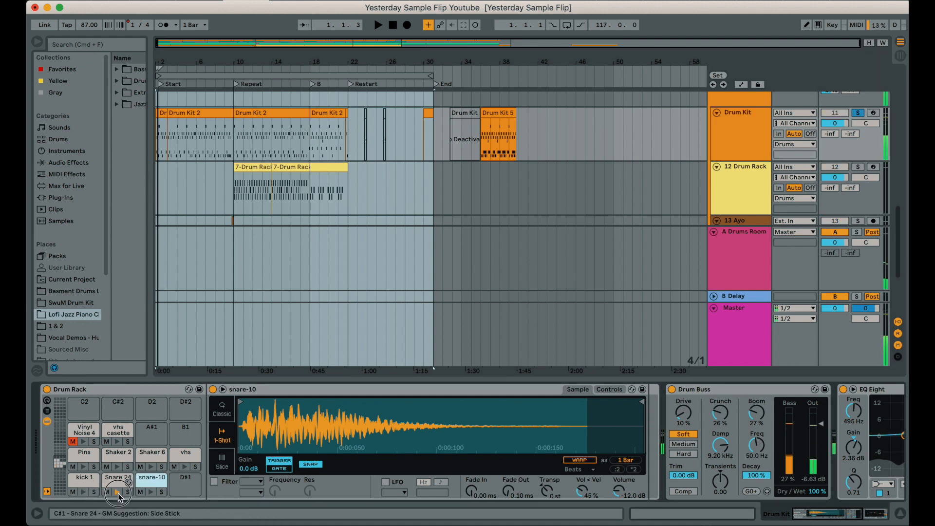
pyautogui.click(152, 492)
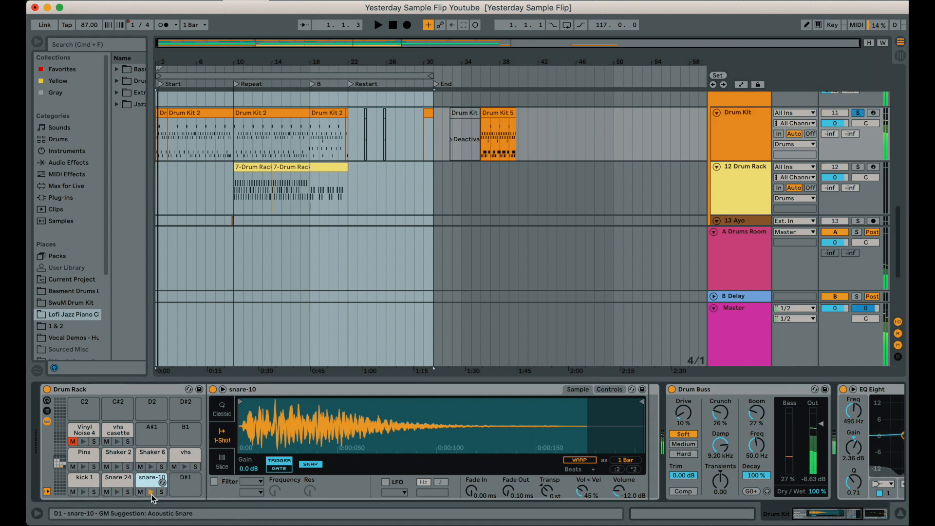
# Audition the vhs, Shaker 6, Shaker 2, Pins and vhs casette pads in the Drum Rack
pyautogui.click(184, 467)
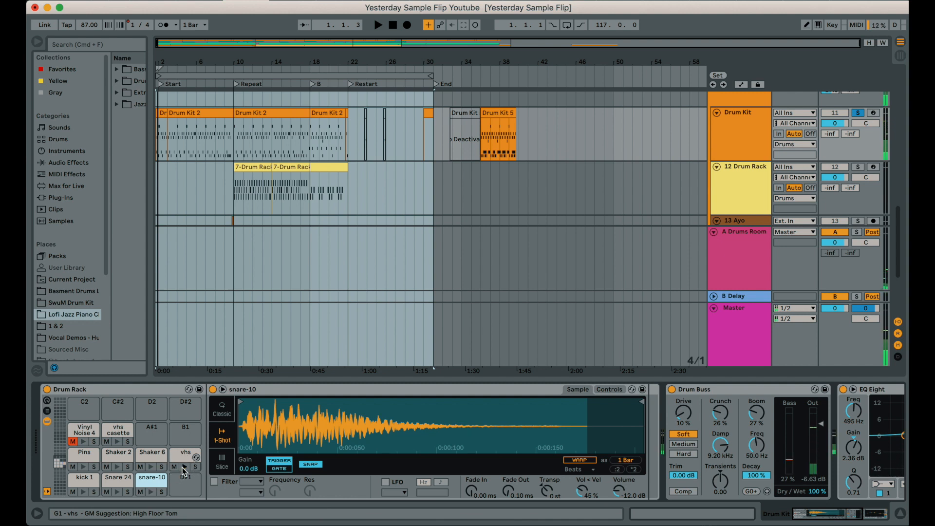
pyautogui.click(151, 467)
pyautogui.click(118, 468)
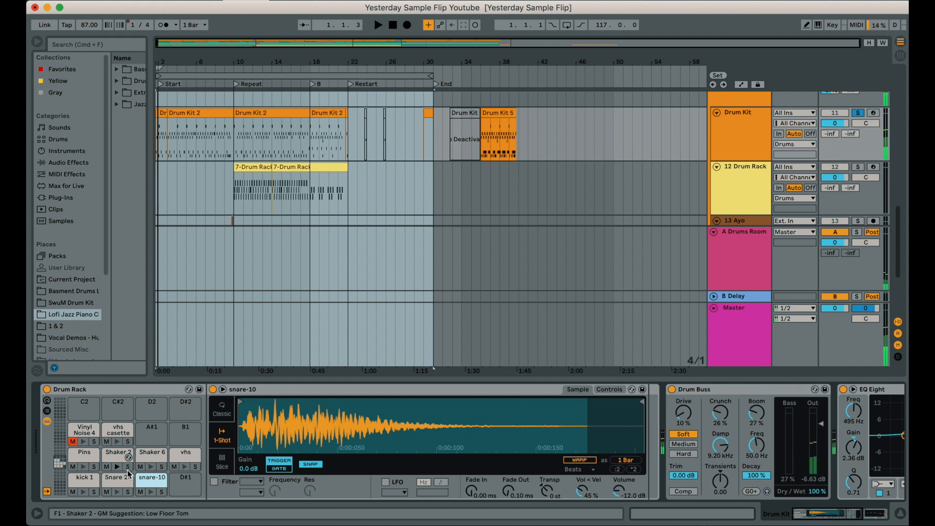
pyautogui.click(83, 468)
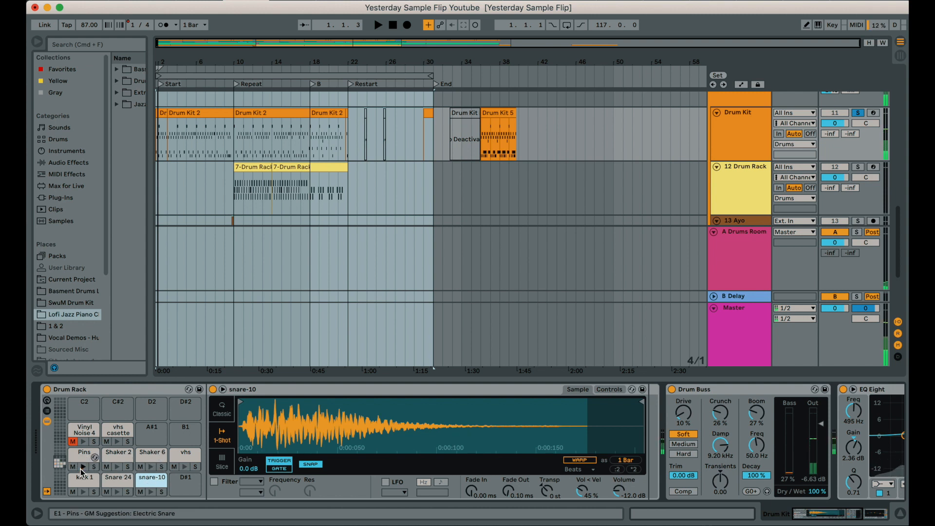
pyautogui.click(119, 442)
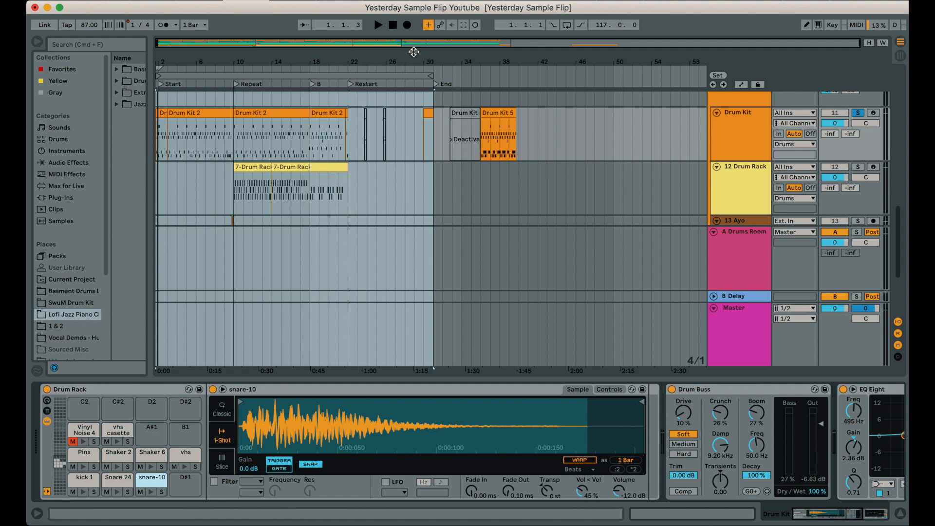
# Play the soloed Drum Kit briefly from around bar 30, stop, and return the playhead to the song start
pyautogui.click(421, 83)
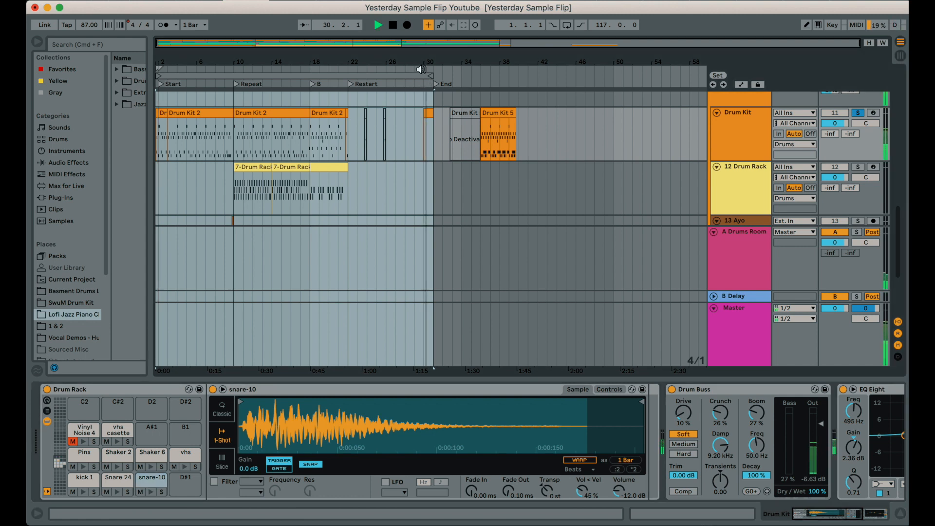
pyautogui.click(393, 25)
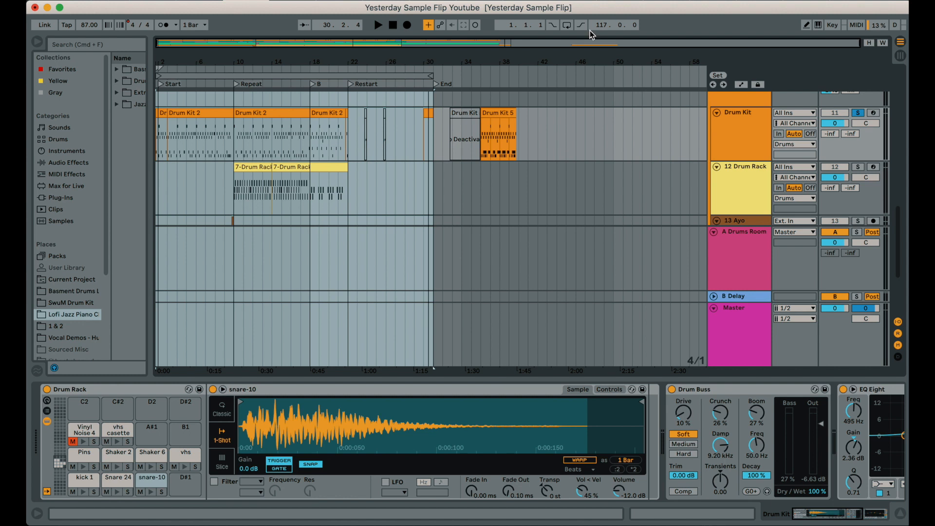
pyautogui.click(392, 25)
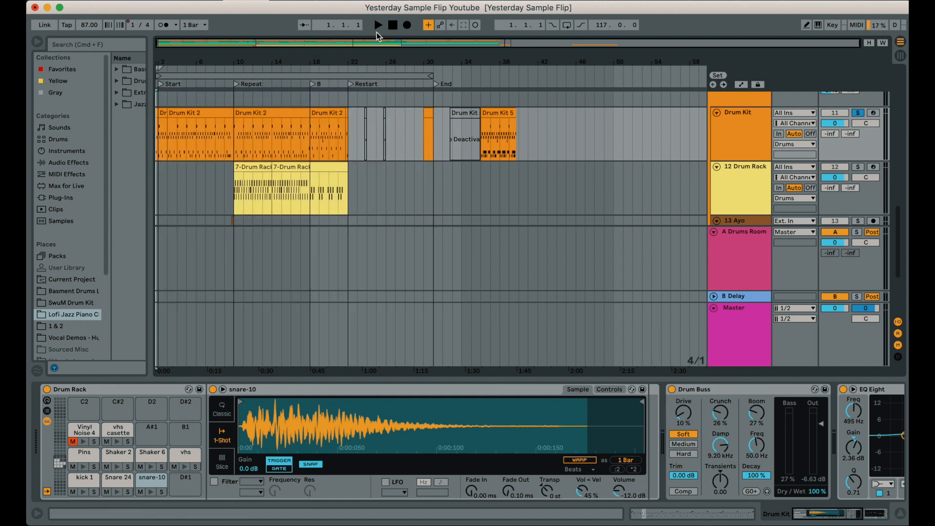
# Open the Drum Kit 2 clip before the Repeat marker for note editing, and play its opening bars
pyautogui.doubleClick(210, 113)
pyautogui.press('space')
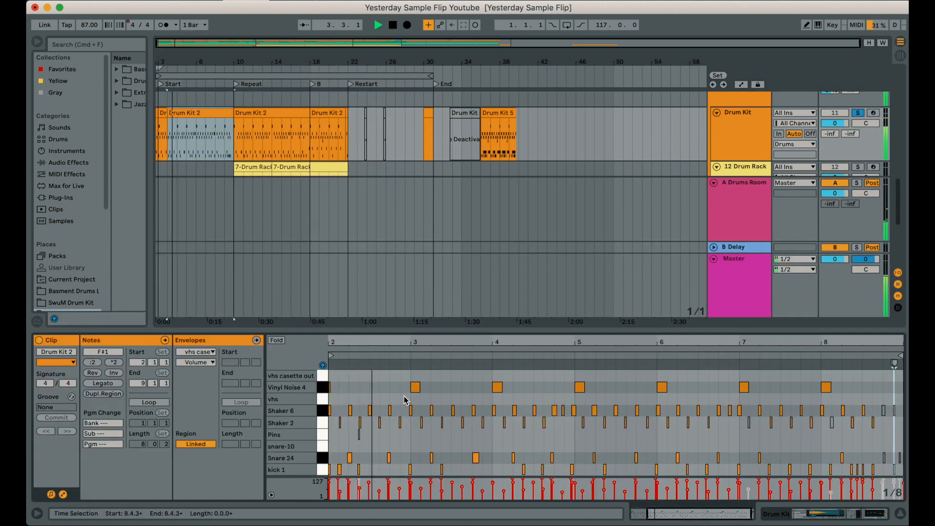
pyautogui.press('space')
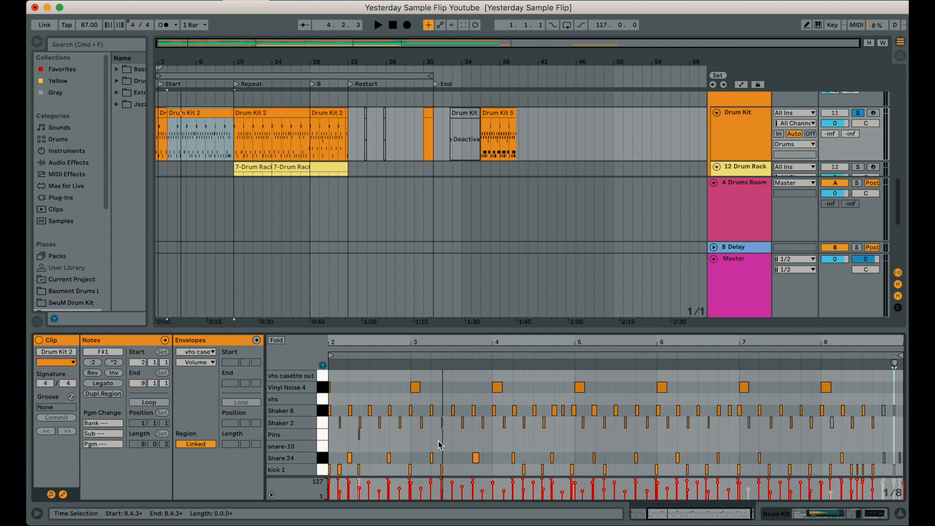
# Inspect the drum clip's note pattern, play from around bar 3, and select the Vinyl Noise 4 notes at bars 3 and 4
pyautogui.moveTo(369, 472); pyautogui.dragTo(609, 460)
pyautogui.moveTo(472, 430); pyautogui.dragTo(545, 375)
pyautogui.click(415, 387)
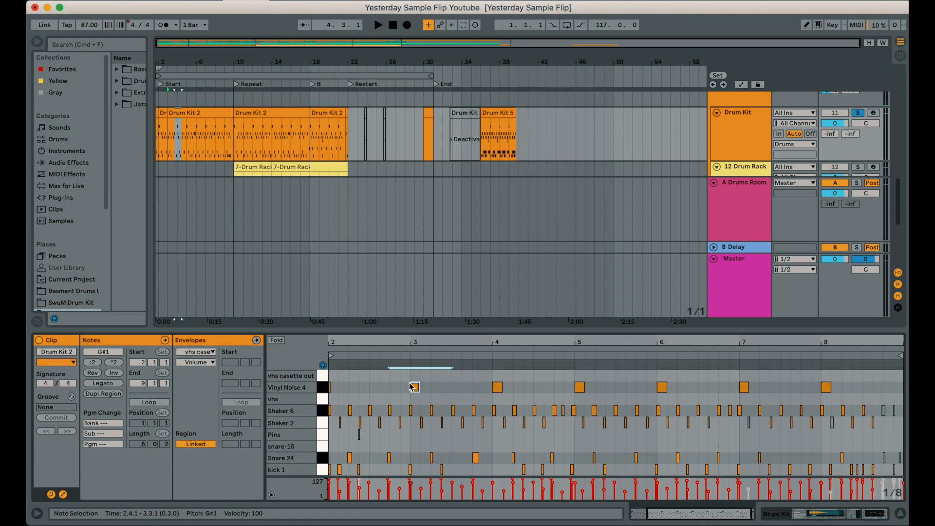
pyautogui.click(406, 357)
pyautogui.press('space')
pyautogui.moveTo(386, 382); pyautogui.dragTo(498, 386)
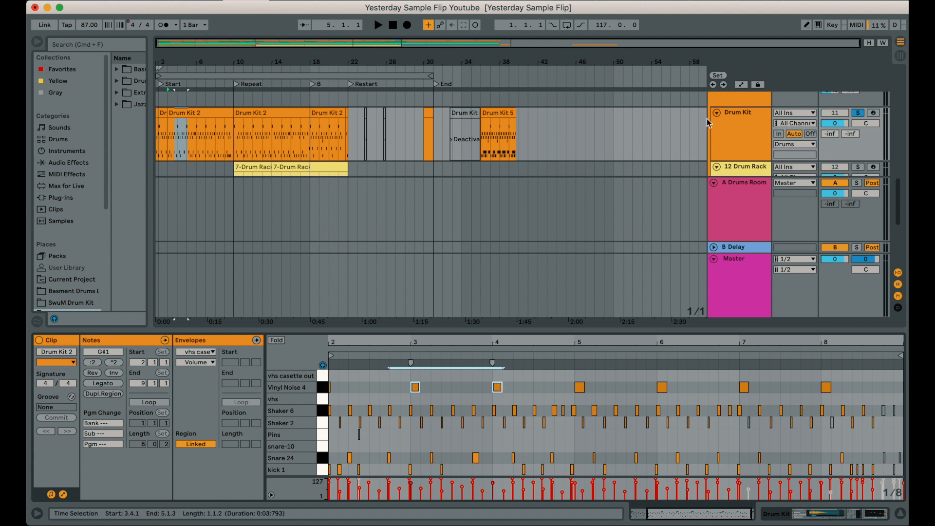
# Show the Vinyl Noise 4 pad's sample and EQ Three in the Drum Kit rack, and play the beat briefly
pyautogui.click(757, 136)
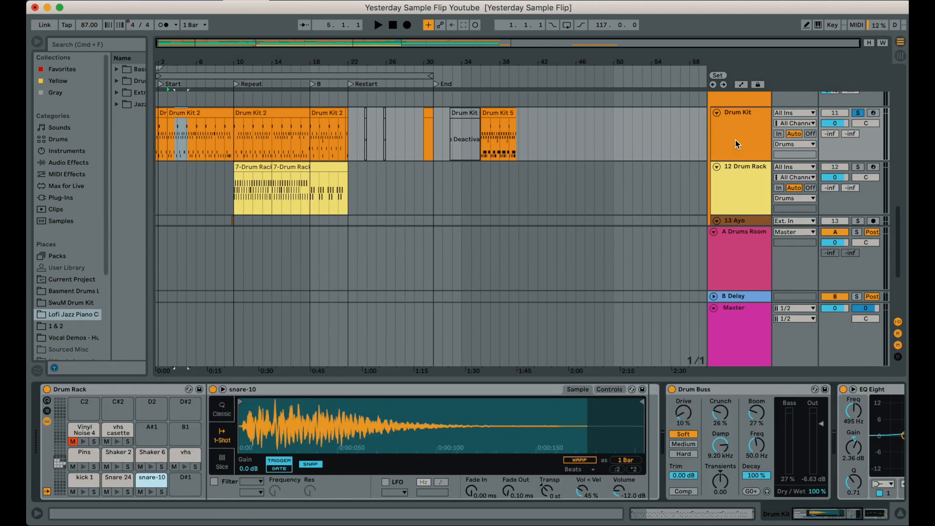
pyautogui.click(84, 437)
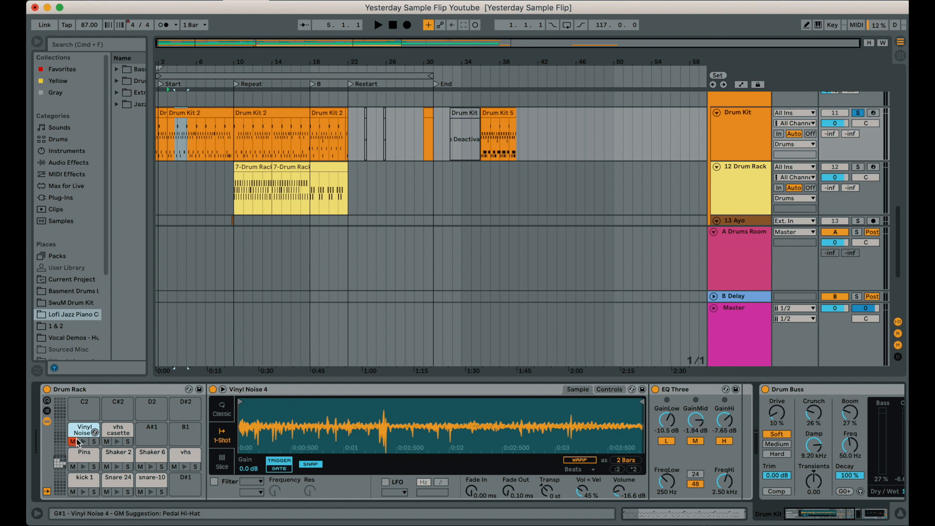
pyautogui.press('space')
pyautogui.press('space')
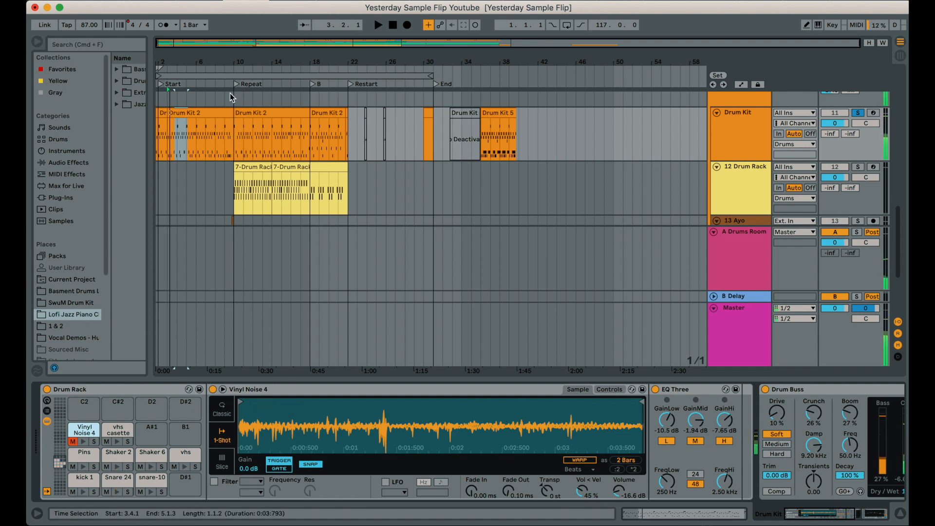
# Play the soloed Drum Kit through bar 9 just before the Repeat marker, and stop
pyautogui.click(221, 79)
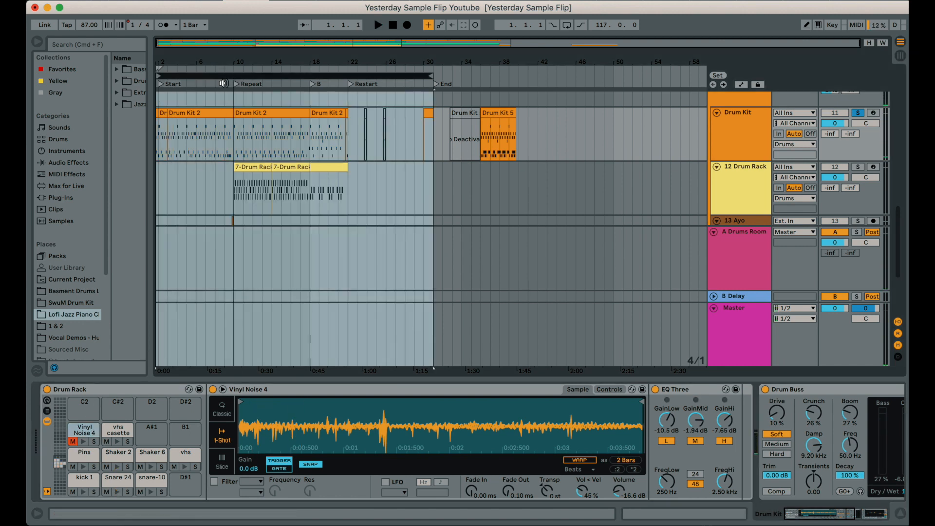
pyautogui.click(224, 83)
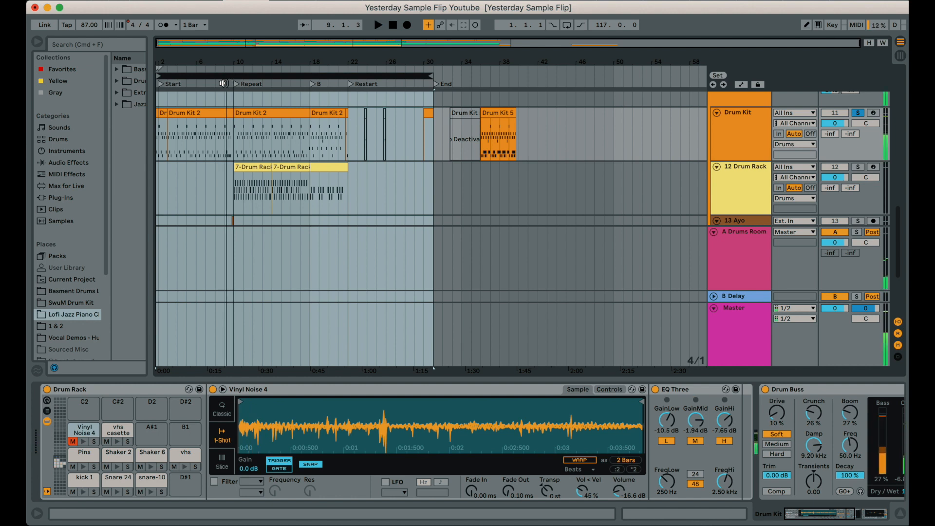
pyautogui.click(235, 190)
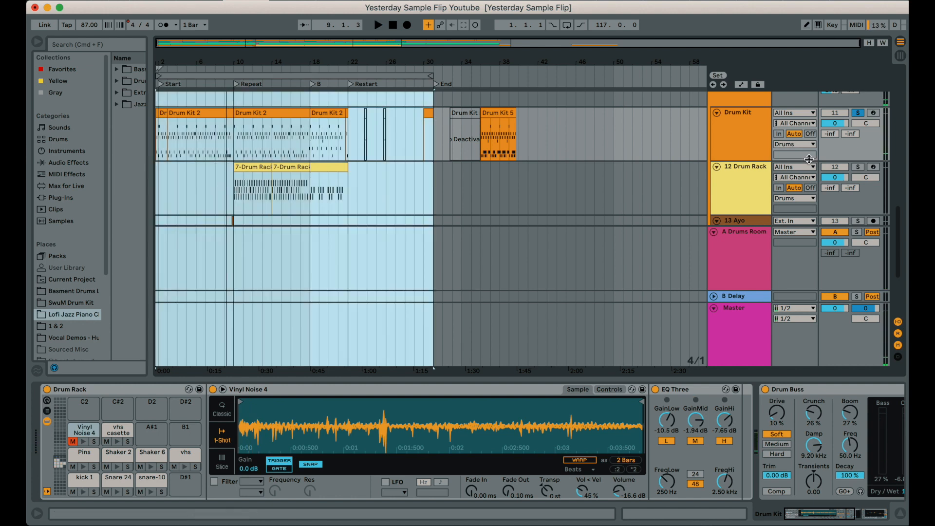
# Solo the whole Drums group in place of the single Drum Kit track
pyautogui.scroll(3, 852, 155)
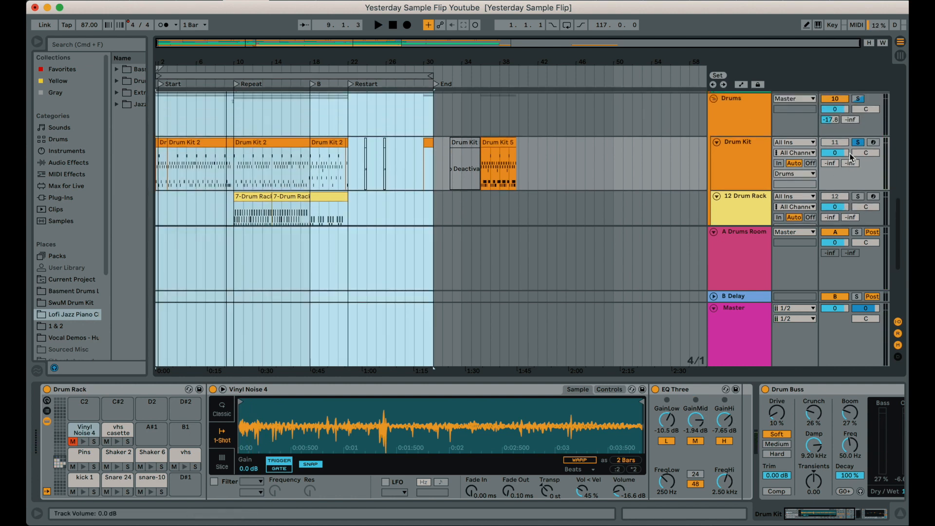
pyautogui.click(857, 106)
pyautogui.scroll(-1, 409, 187)
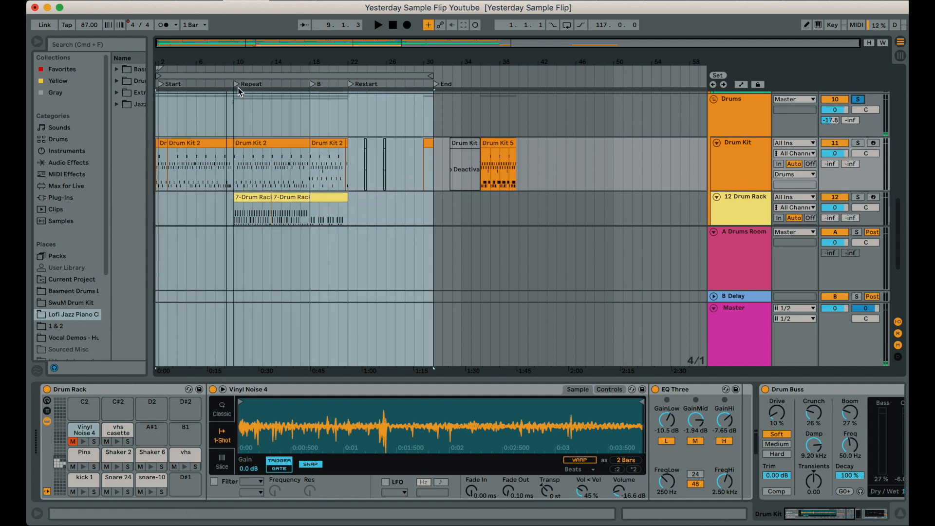
# Play from the Repeat marker, audition the 12 Drum Rack track's solo, and show its devices
pyautogui.click(236, 85)
pyautogui.scroll(-4, 299, 174)
pyautogui.click(858, 145)
pyautogui.click(748, 158)
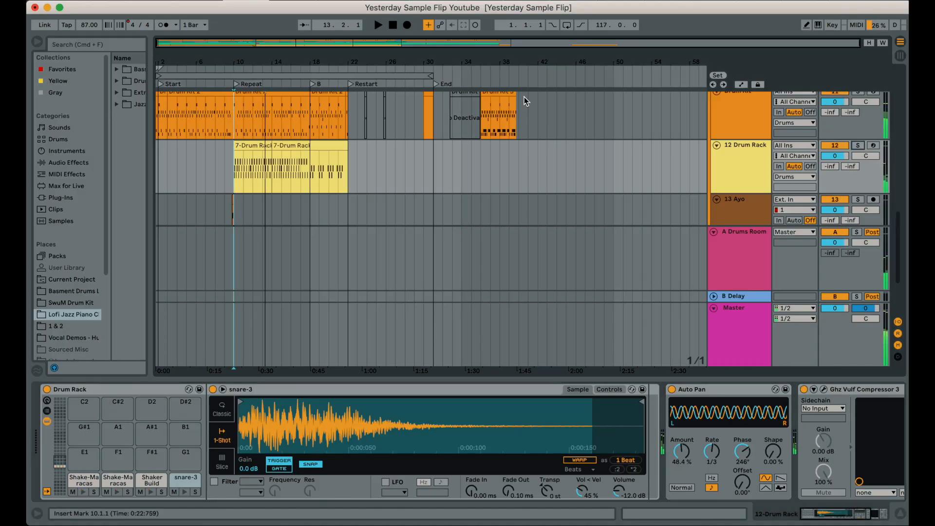
# Play the two Ayo clips leading into the Repeat marker, and show the 14 Ayo track's Delay device
pyautogui.scroll(-3, 304, 127)
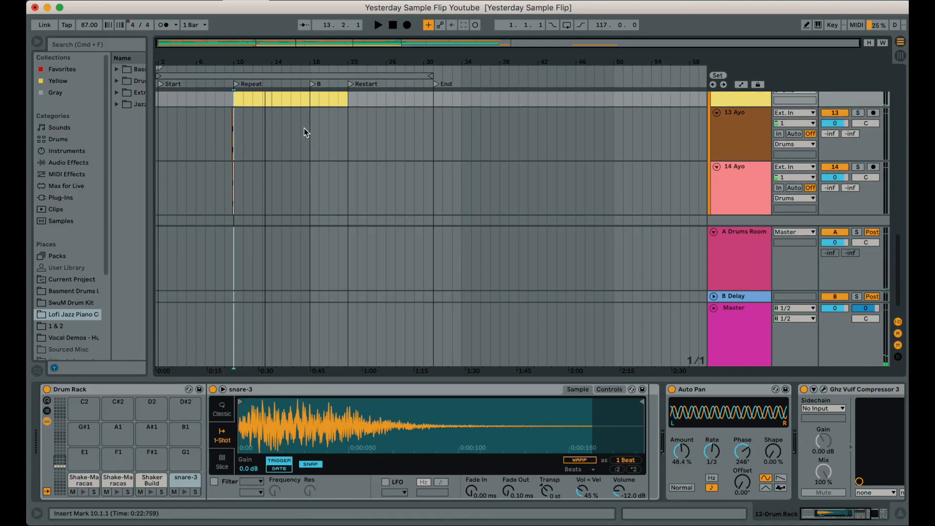
pyautogui.moveTo(228, 60); pyautogui.dragTo(245, 82)
pyautogui.click(247, 82)
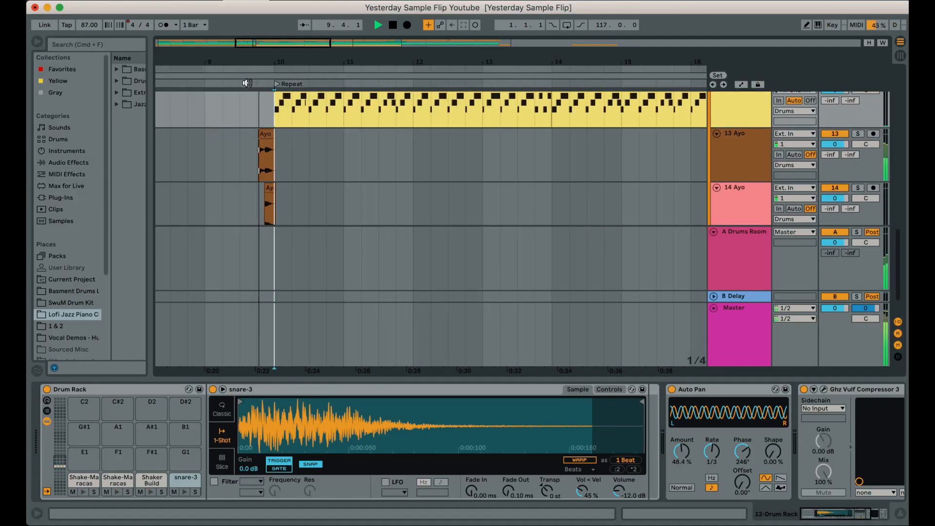
pyautogui.press('space')
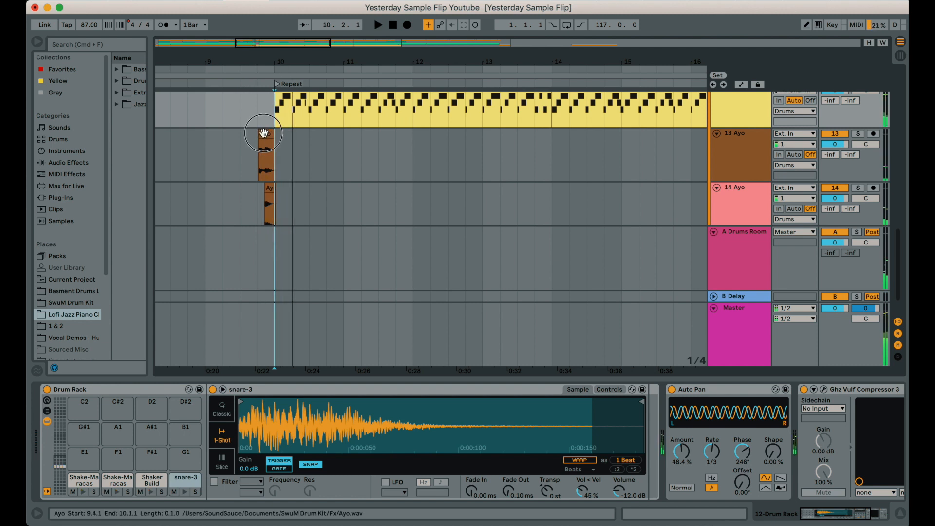
pyautogui.click(265, 134)
pyautogui.click(274, 191)
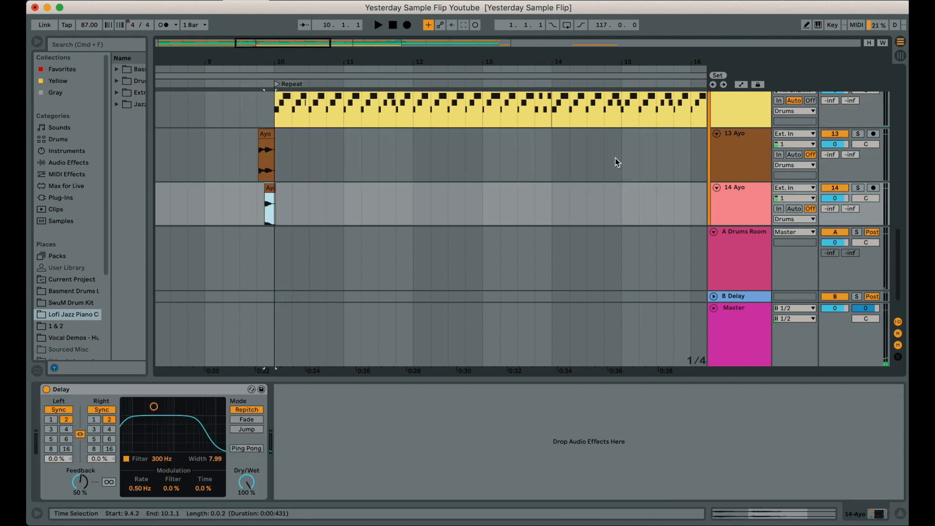
# Audition the 13 Ayo and 14 Ayo tracks in solo, one after the other, and stop
pyautogui.click(857, 134)
pyautogui.press('space')
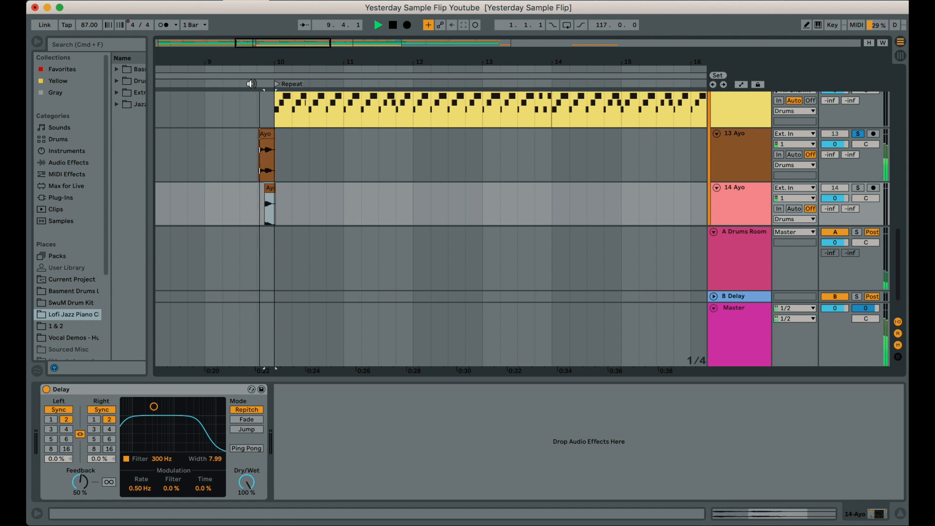
pyautogui.click(856, 188)
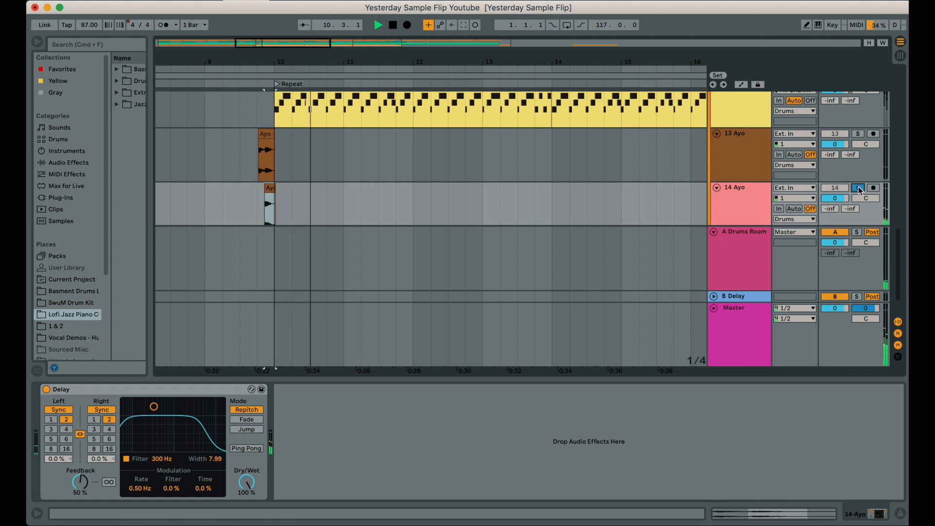
pyautogui.press('space')
# Play the arrangement from the B marker and take the Drums group out of solo
pyautogui.scroll(-2, 538, 130)
pyautogui.scroll(4, 538, 130)
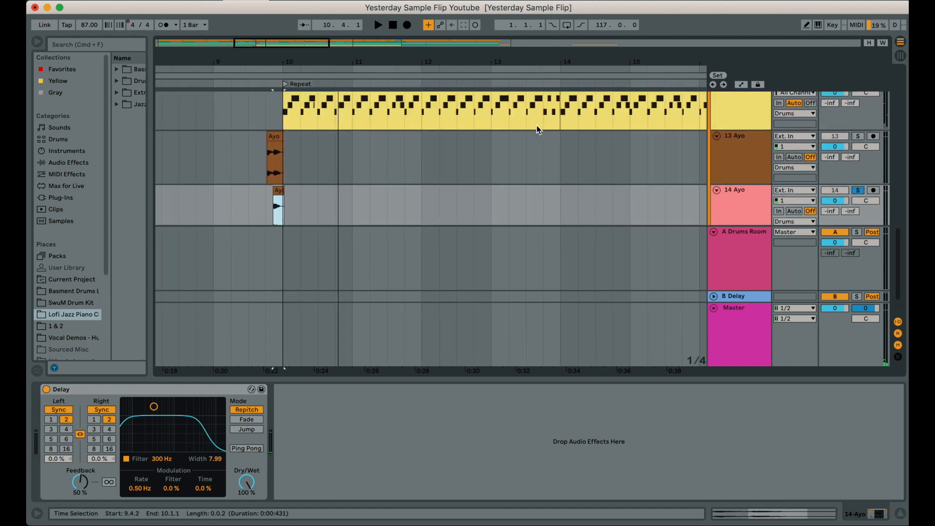
pyautogui.moveTo(417, 63); pyautogui.dragTo(418, 20)
pyautogui.scroll(4, 264, 120)
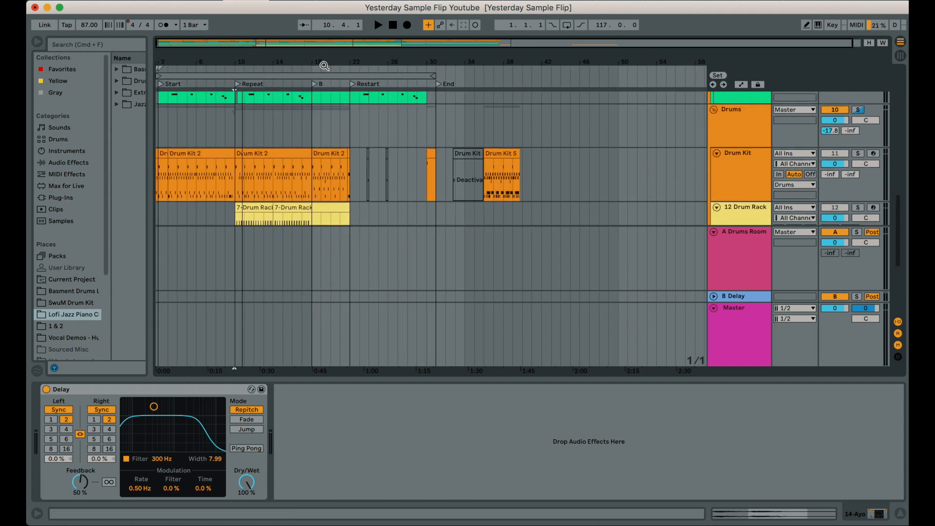
pyautogui.moveTo(323, 66); pyautogui.dragTo(323, 98)
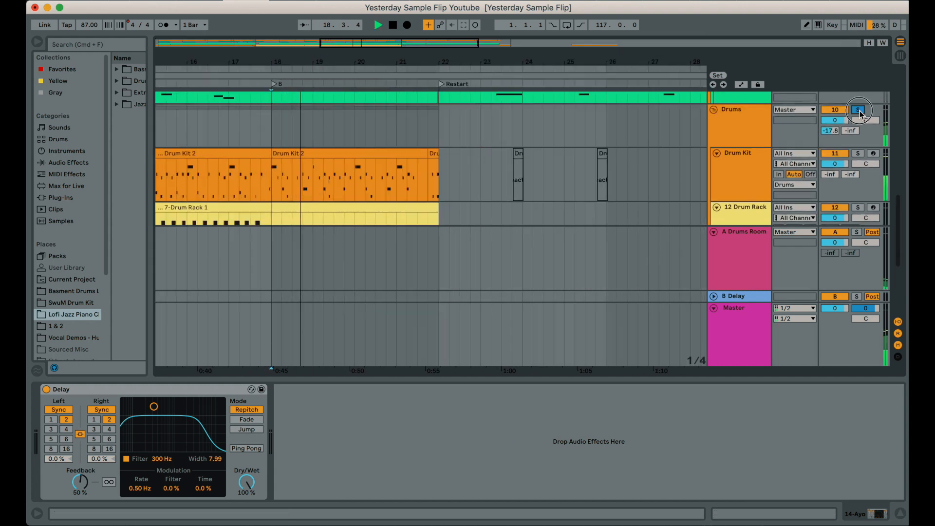
pyautogui.click(859, 111)
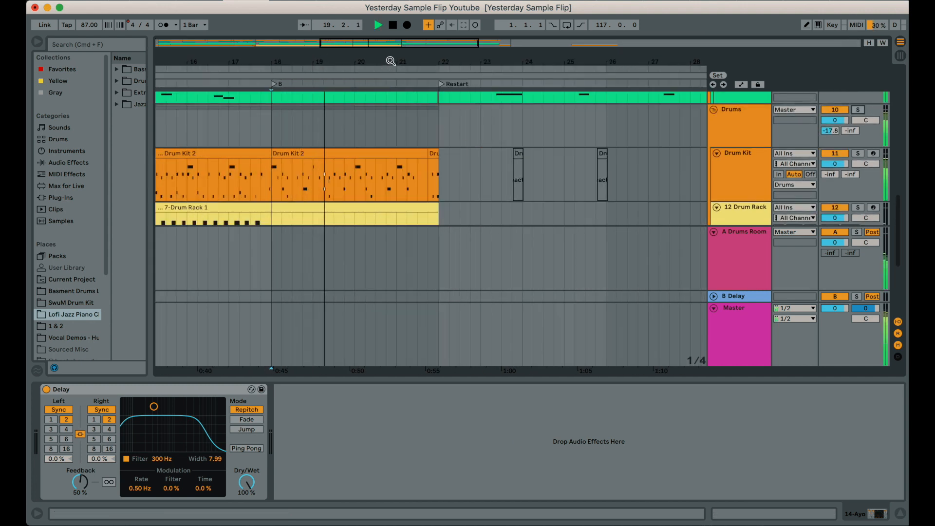
# Follow the Drum Kit and 12 Drum Rack clips during section B playback, and stop at the Restart marker
pyautogui.moveTo(390, 61); pyautogui.dragTo(391, 57)
pyautogui.scroll(10, 401, 133)
pyautogui.scroll(-10, 401, 132)
pyautogui.scroll(-3, 401, 133)
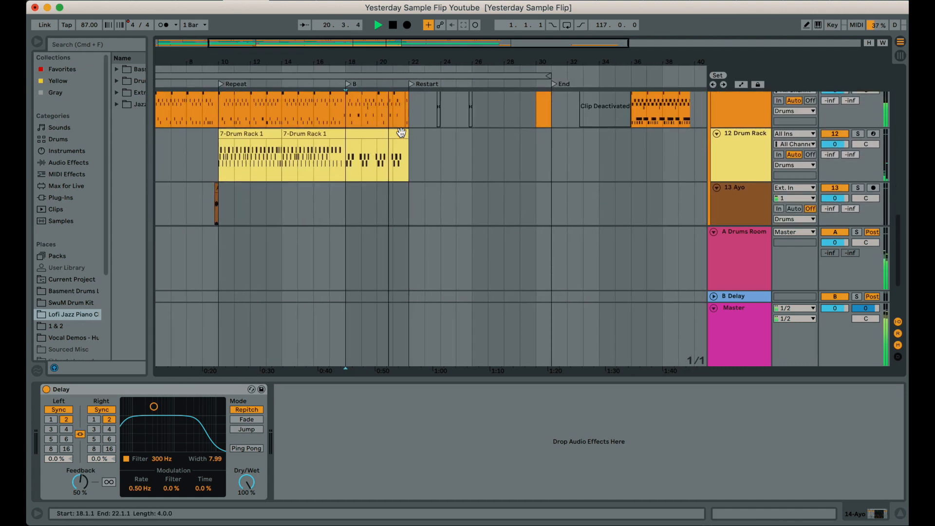
pyautogui.scroll(1, 401, 132)
pyautogui.moveTo(396, 55); pyautogui.dragTo(397, 58)
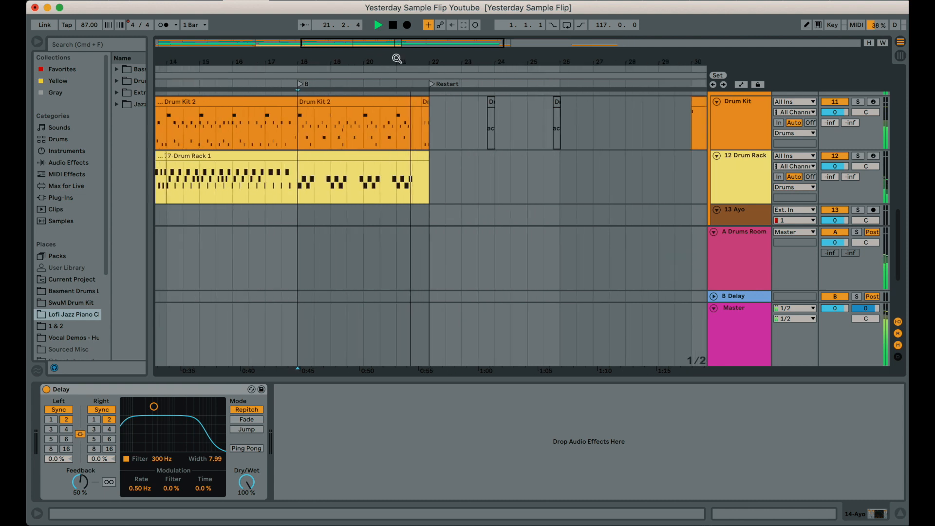
pyautogui.press('space')
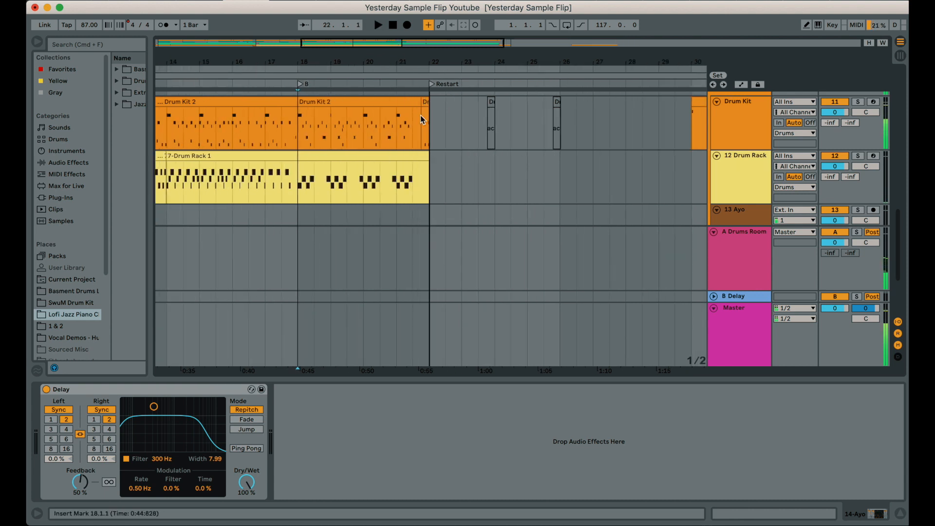
# Examine the Celeste, Bass and drum clips around the B and Restart markers
pyautogui.scroll(-5, 420, 115)
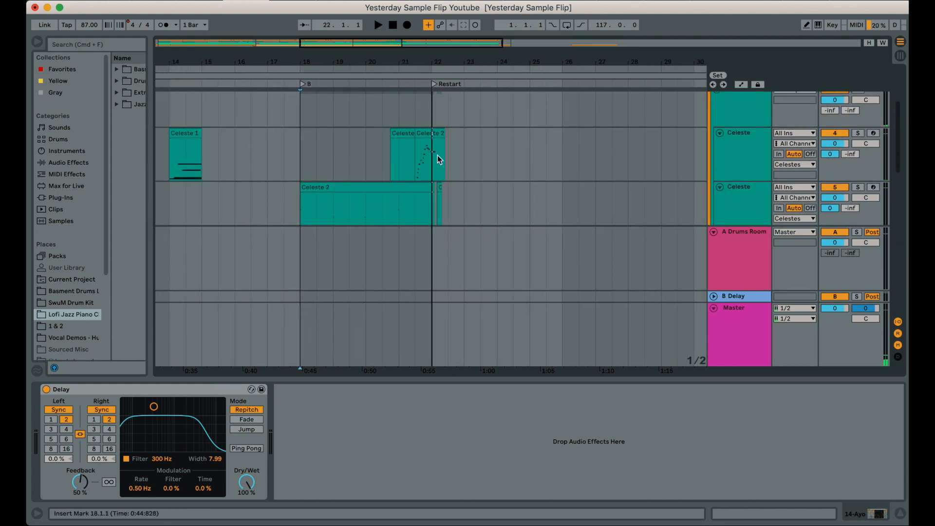
pyautogui.moveTo(459, 62); pyautogui.dragTo(479, 49)
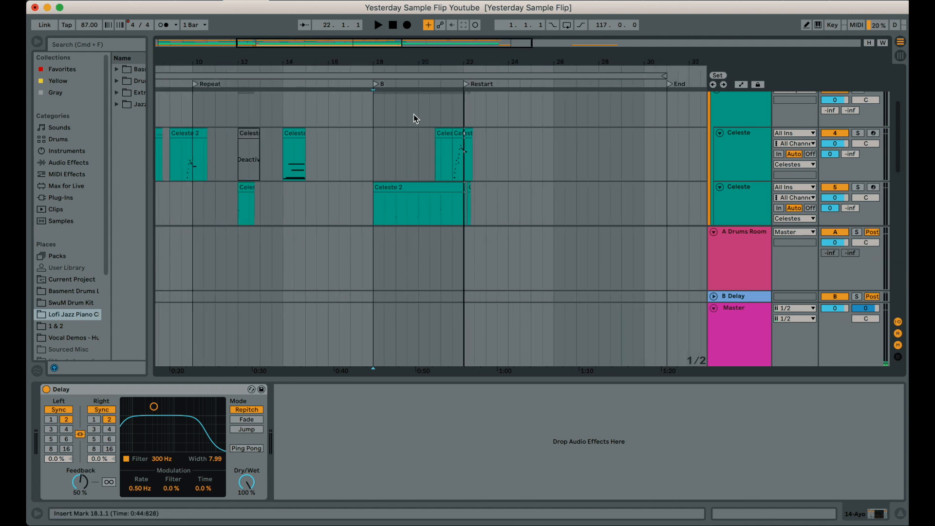
pyautogui.scroll(-10, 413, 114)
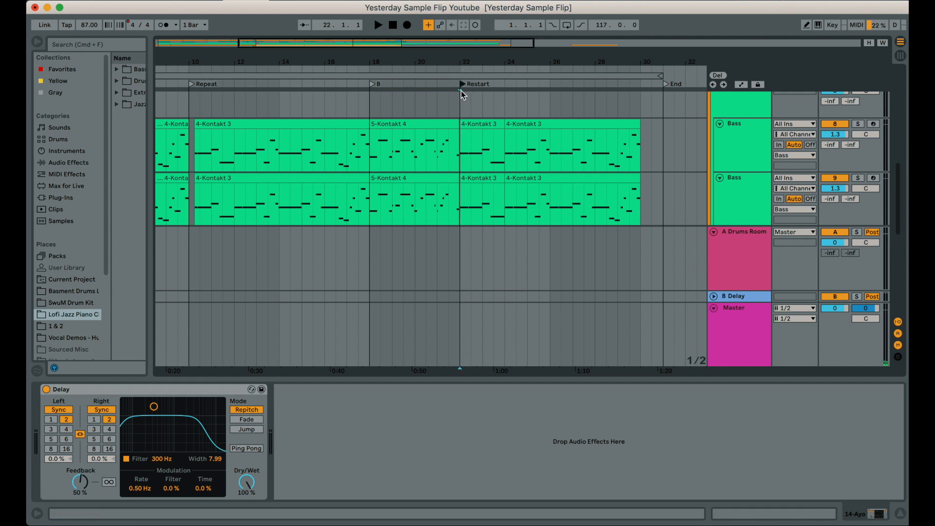
pyautogui.scroll(10, 457, 128)
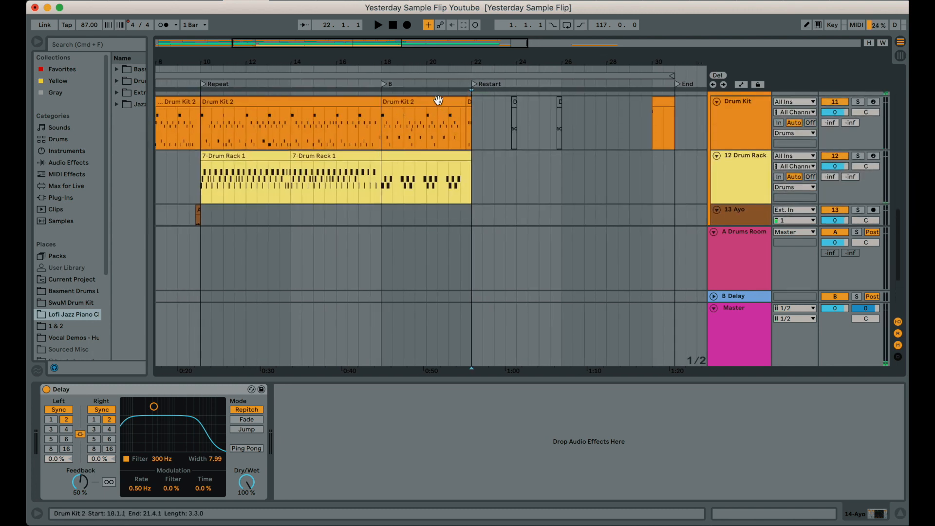
# Inspect the Drum Kit 2 and 7-Drum Rack 1 clips in section B, placing the insert marker at bar 20
pyautogui.click(436, 101)
pyautogui.click(428, 162)
pyautogui.moveTo(489, 66); pyautogui.dragTo(489, 112)
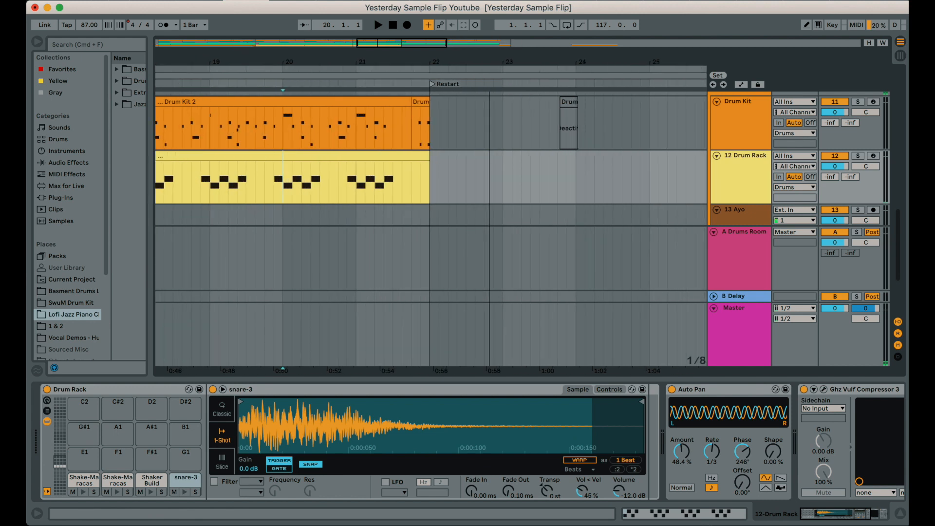
# Locate the Restart marker and play the arrangement from there
pyautogui.click(431, 85)
pyautogui.moveTo(433, 58); pyautogui.dragTo(432, 29)
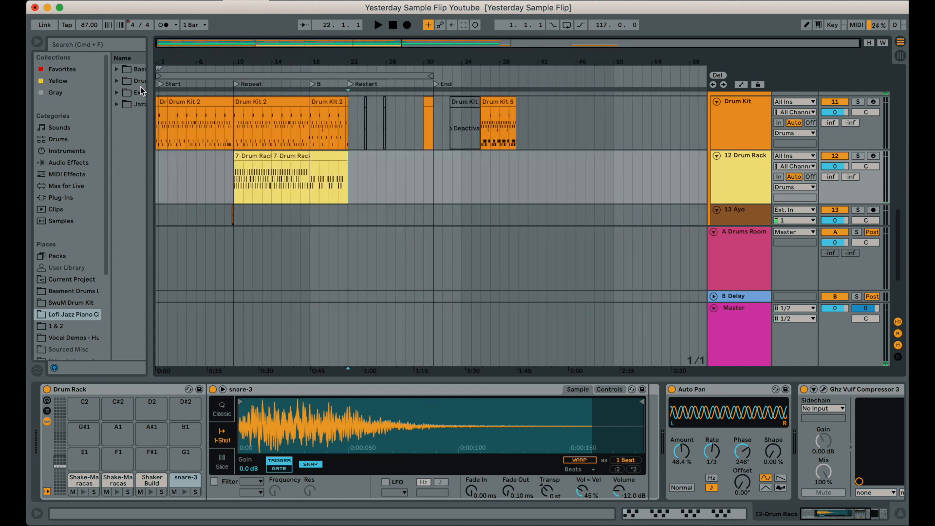
pyautogui.press('space')
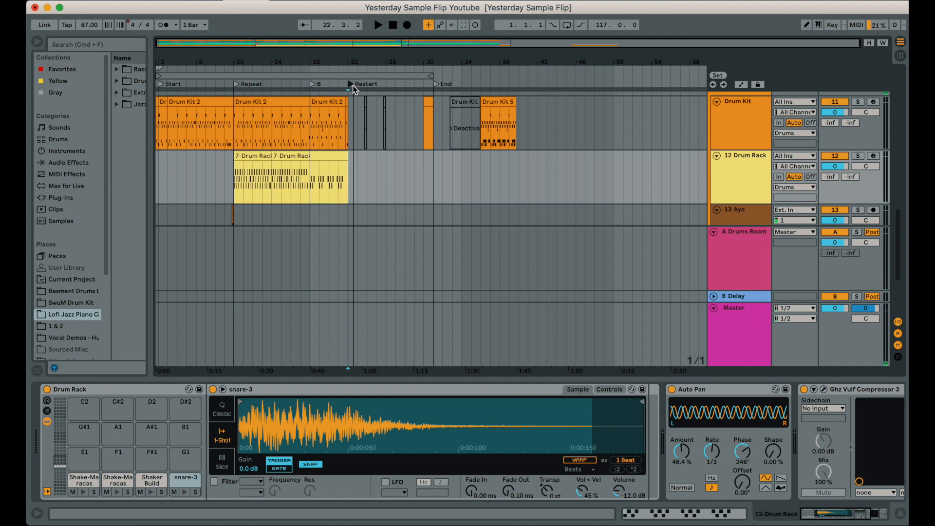
pyautogui.click(352, 86)
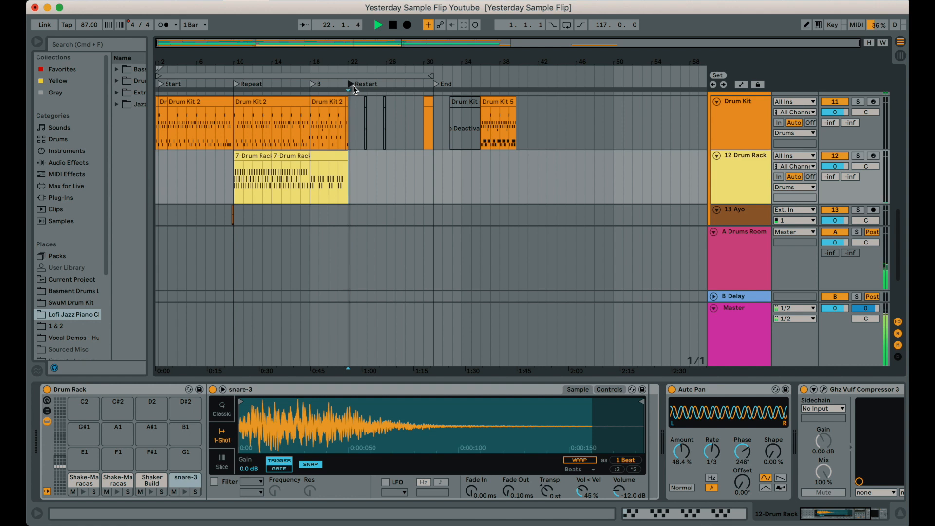
# Look over the track clips around the Restart section during playback, and stop around bar 24
pyautogui.moveTo(402, 65); pyautogui.dragTo(408, 130)
pyautogui.scroll(10, 408, 130)
pyautogui.scroll(-5, 400, 140)
pyautogui.scroll(-6, 401, 141)
pyautogui.hscroll(2, 400, 141)
pyautogui.scroll(5, 400, 141)
pyautogui.scroll(3, 401, 141)
pyautogui.press('space')
pyautogui.scroll(-6, 401, 141)
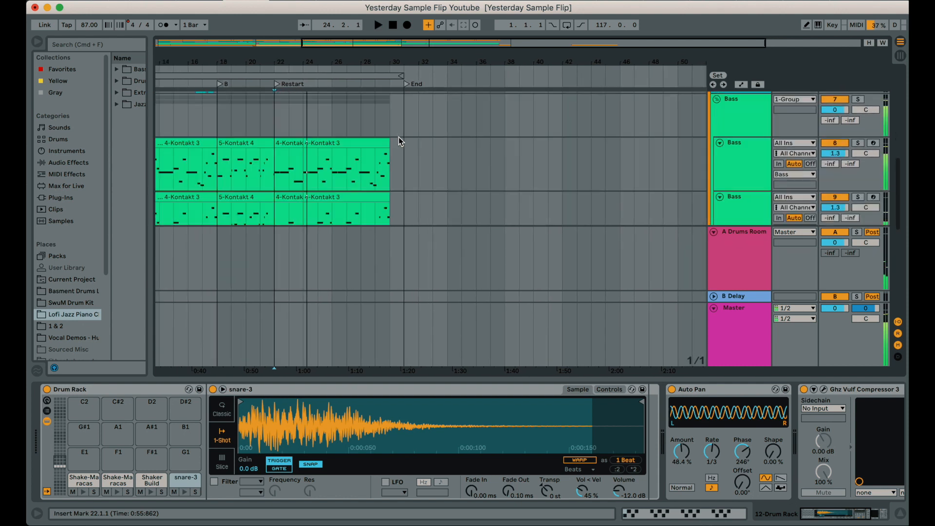
# Play the Restart section again through bar 30 and stop before the End marker
pyautogui.press('space')
pyautogui.click(349, 84)
pyautogui.moveTo(371, 63); pyautogui.dragTo(371, 63)
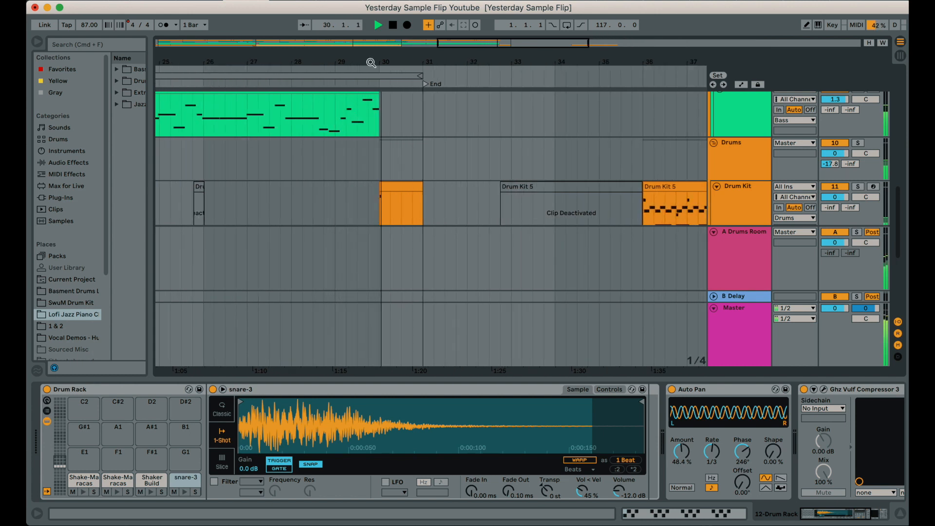
pyautogui.press('space')
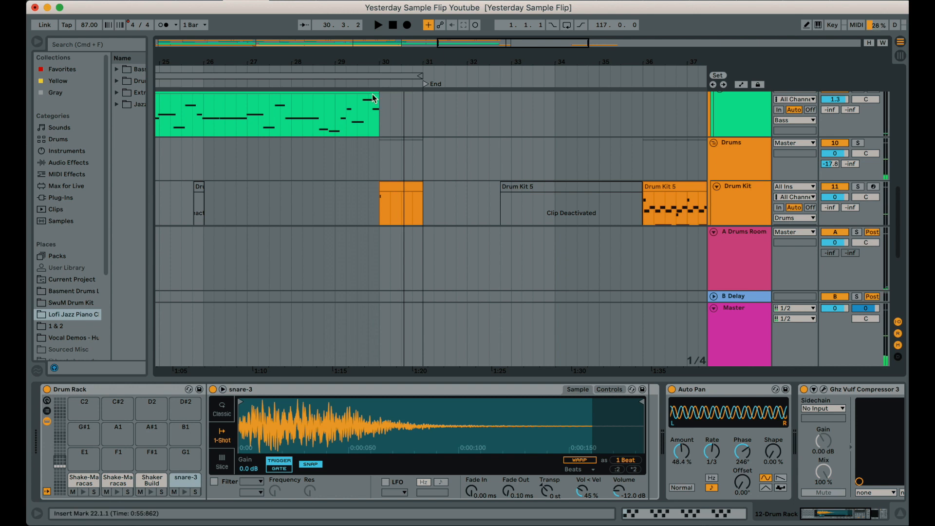
# Open the final clip of the Original Samples track ending at bar 30, magnified at its tail
pyautogui.scroll(10, 397, 198)
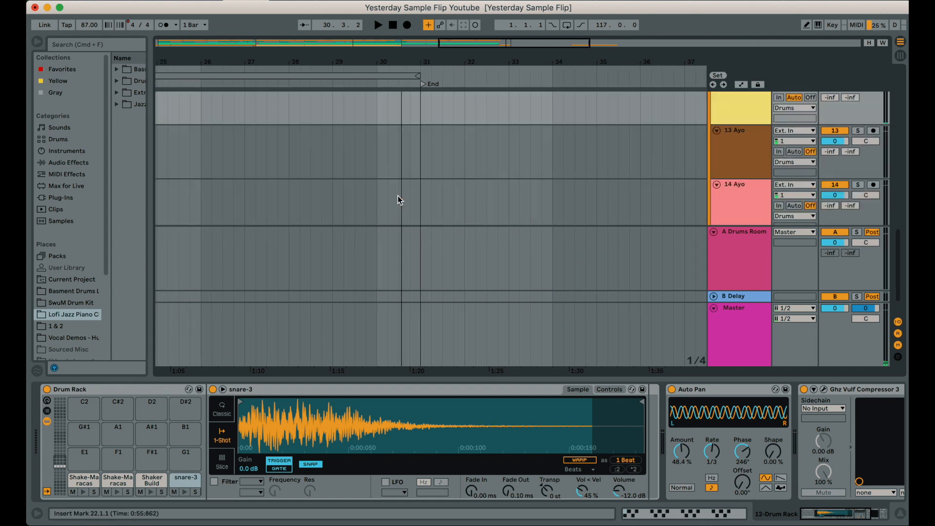
pyautogui.scroll(-3, 398, 199)
pyautogui.moveTo(381, 60); pyautogui.dragTo(469, 98)
pyautogui.click(462, 101)
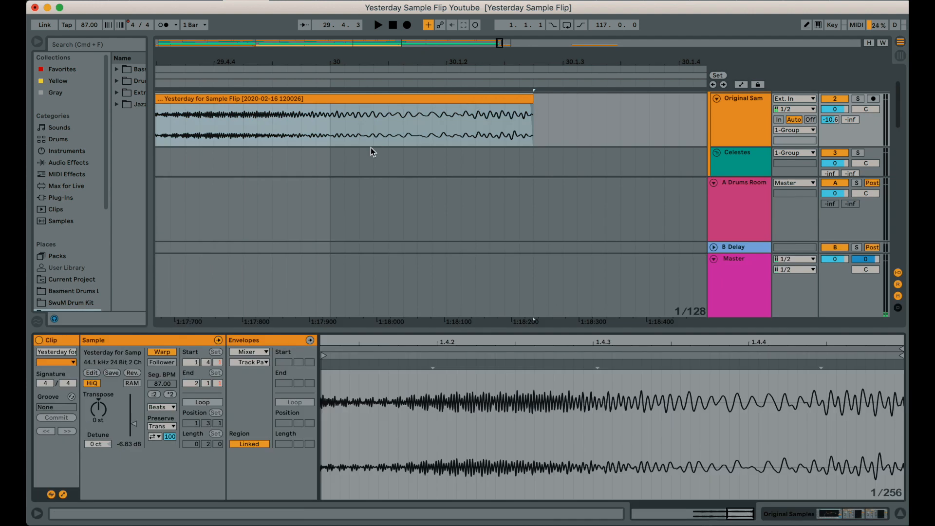
# Show the sample clip's envelopes and check the Mixer device's track panning envelope
pyautogui.click(64, 495)
pyautogui.click(65, 495)
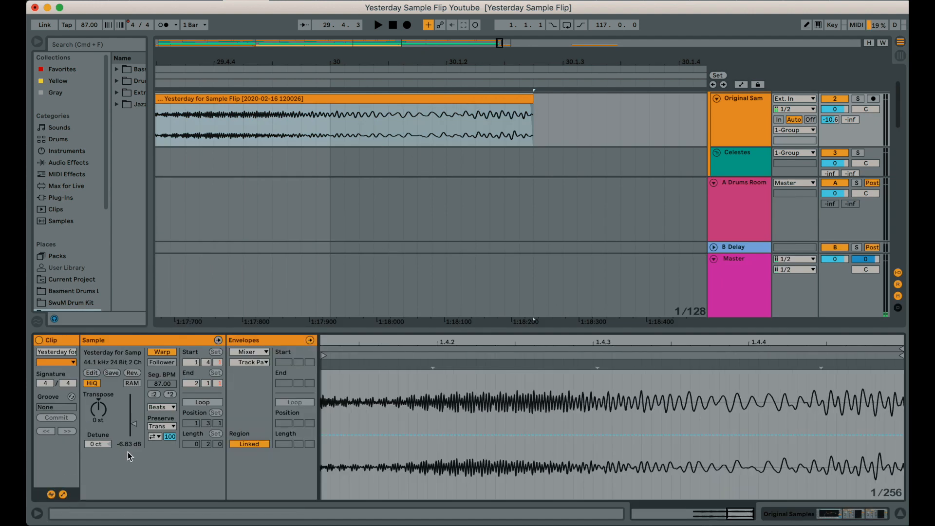
pyautogui.click(247, 352)
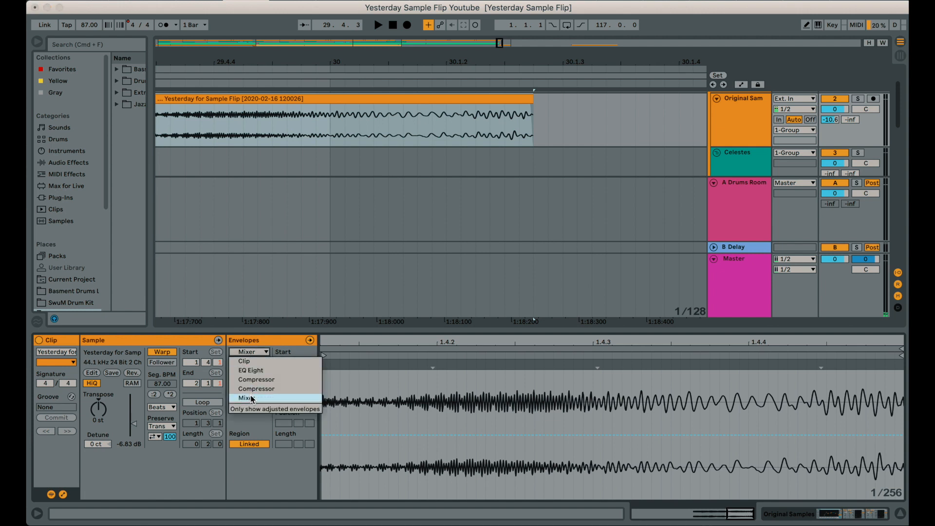
pyautogui.click(250, 395)
pyautogui.click(252, 362)
pyautogui.click(254, 363)
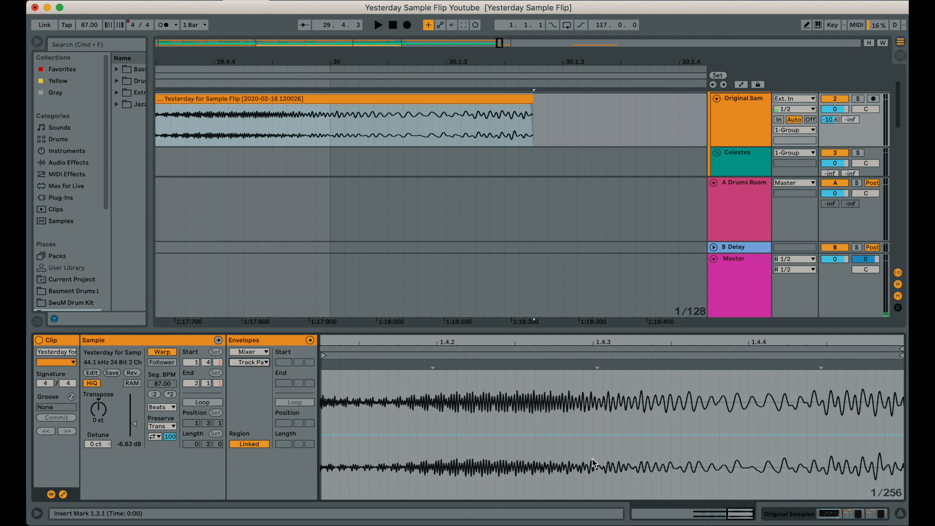
# Switch the displayed envelope from Mixer track panning to the clip's Transposition envelope
pyautogui.click(252, 351)
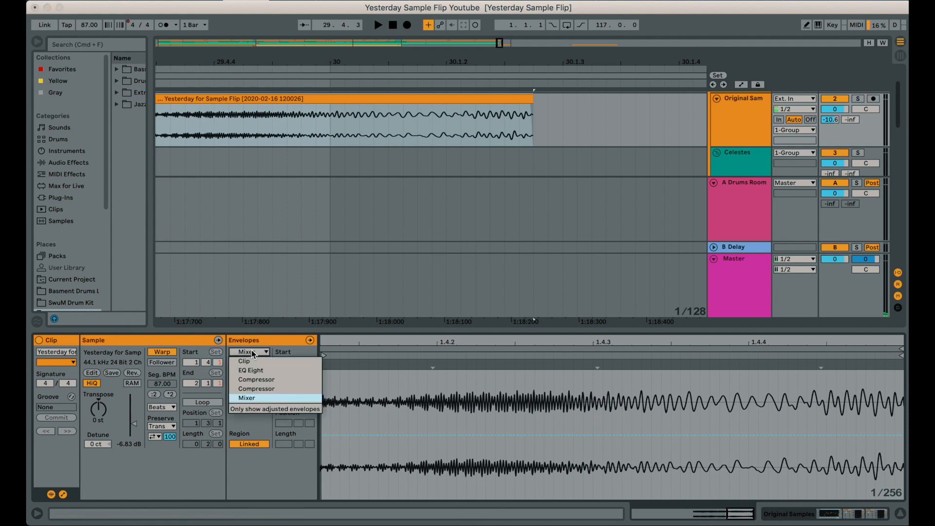
pyautogui.click(256, 360)
pyautogui.click(255, 362)
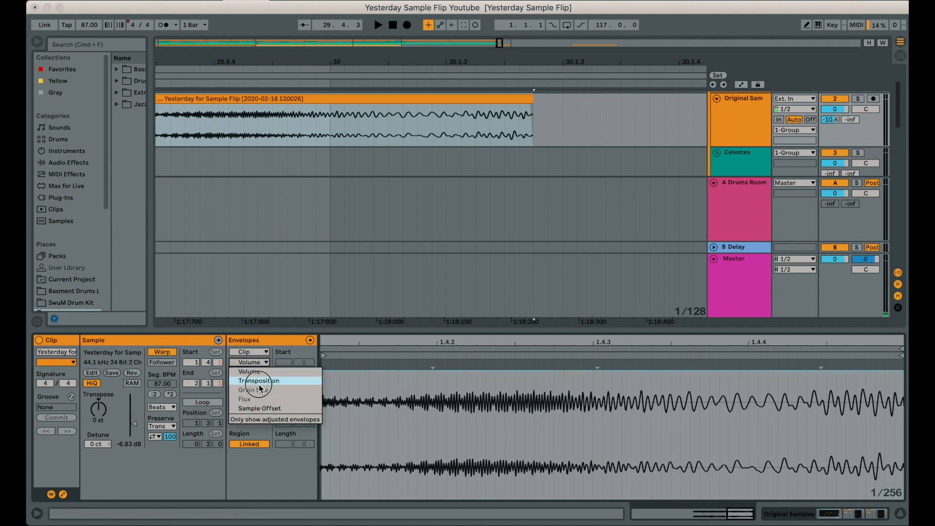
pyautogui.click(259, 380)
pyautogui.scroll(5, 354, 447)
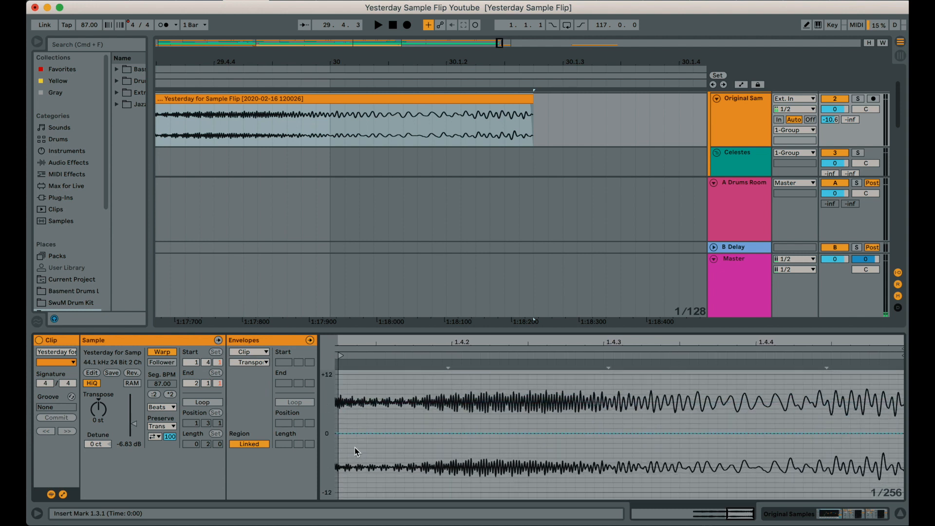
# Draw a downward transposition ramp from the clip's start to below -12 semitones and play back the end of the sample
pyautogui.click(341, 439)
pyautogui.click(397, 459)
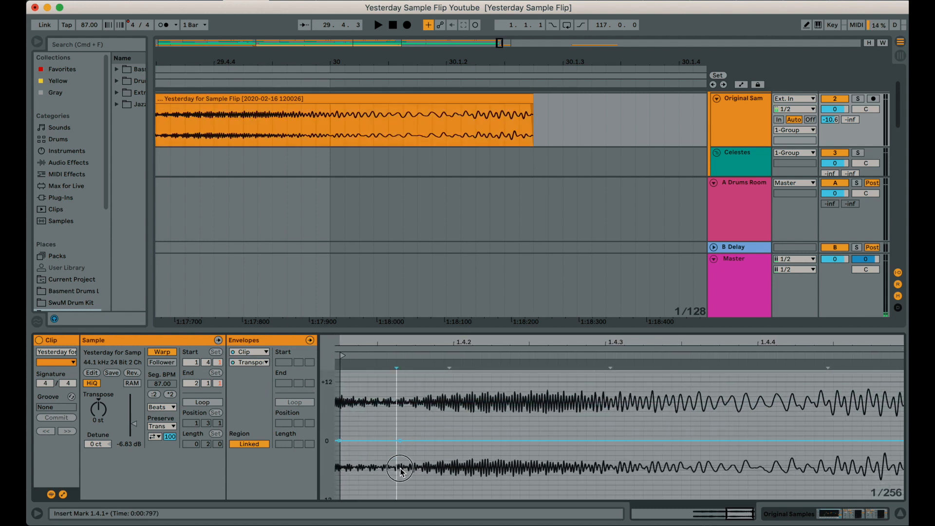
pyautogui.moveTo(399, 441); pyautogui.dragTo(412, 497)
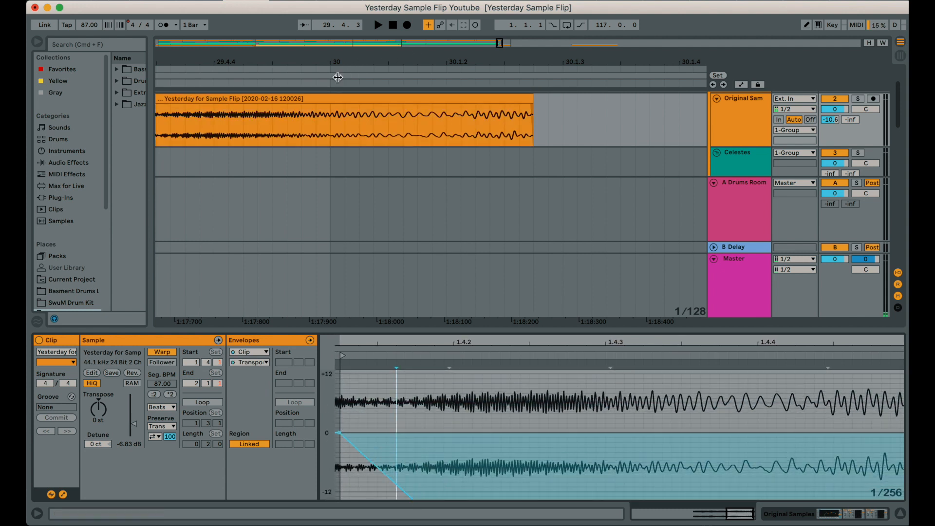
pyautogui.press('space')
pyautogui.moveTo(332, 62); pyautogui.dragTo(482, 62)
pyautogui.click(410, 80)
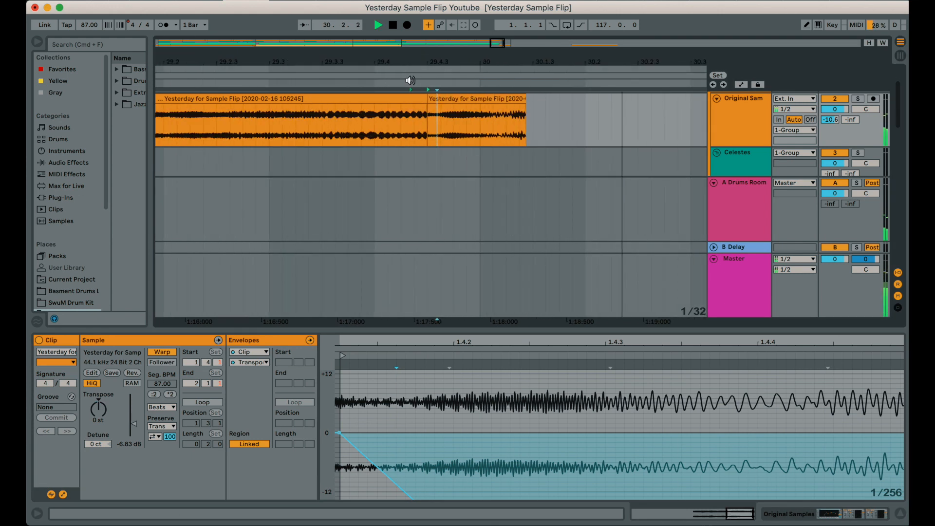
pyautogui.click(410, 81)
pyautogui.press('space')
# Raise the early transposition breakpoint before 1.4.2 into a sharp peak above +12 semitones and audition the clip
pyautogui.moveTo(402, 488); pyautogui.dragTo(396, 370)
pyautogui.press('space')
pyautogui.press('space')
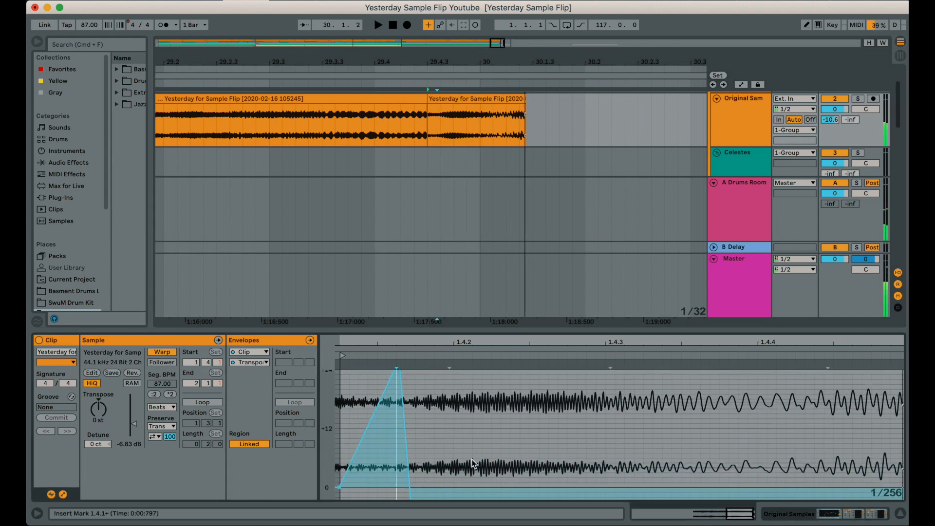
# Add a transposition breakpoint just after 1.4.2, raise it above +12 semitones and play back the result
pyautogui.click(491, 489)
pyautogui.scroll(-5, 491, 490)
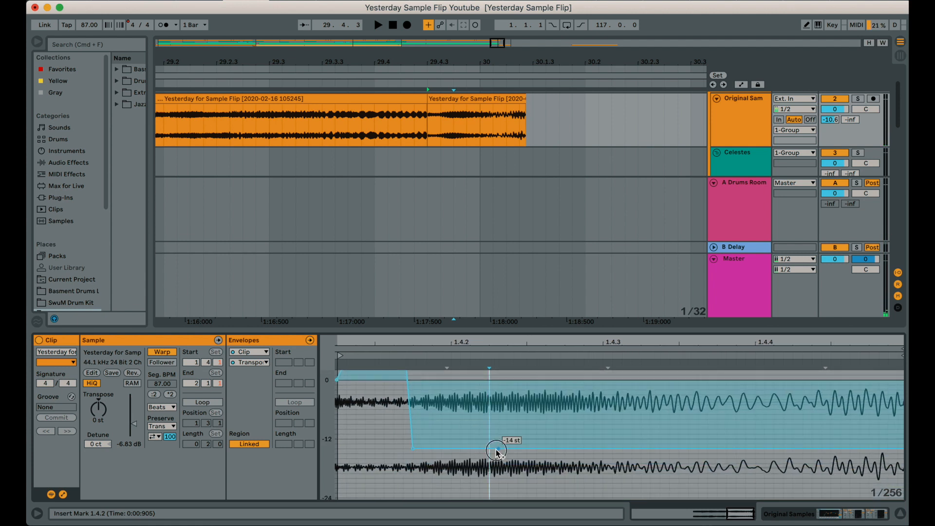
pyautogui.moveTo(496, 448); pyautogui.dragTo(496, 370)
pyautogui.press('space')
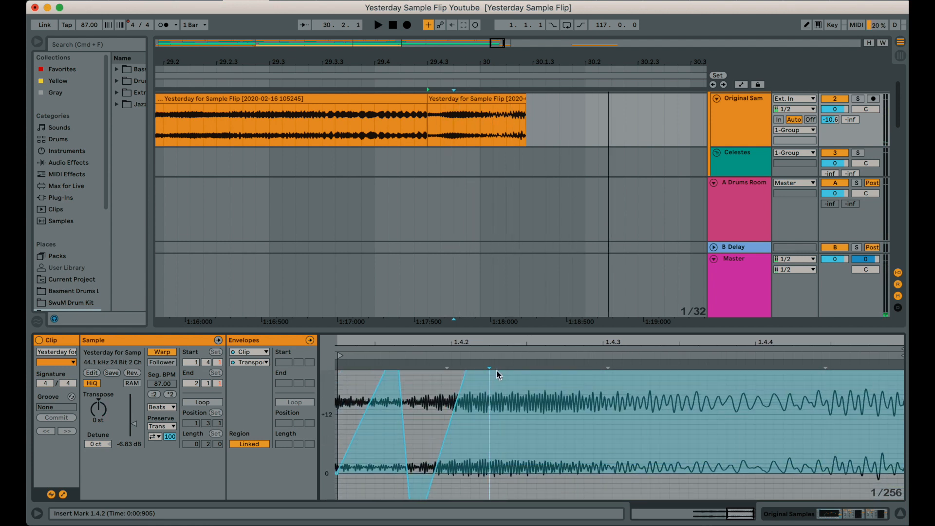
# Undo the transposition ramps and peaks drawn in the sample clip's envelope
pyautogui.press('super+z')
pyautogui.press('super+z')
pyautogui.press('super+z')
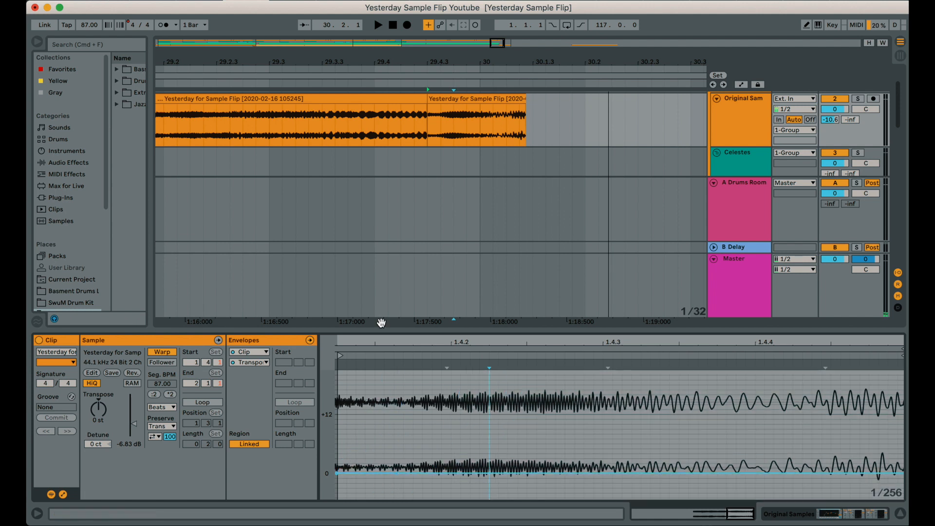
# Draw a small transposition dip below 0 semitones followed by a peak above +12 semitones just after the clip's start
pyautogui.moveTo(356, 344); pyautogui.dragTo(520, 343)
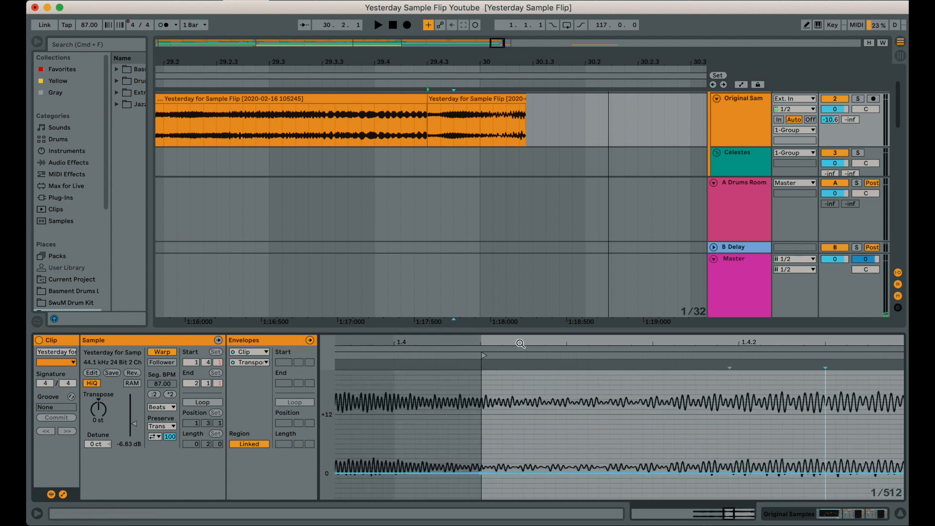
pyautogui.click(491, 473)
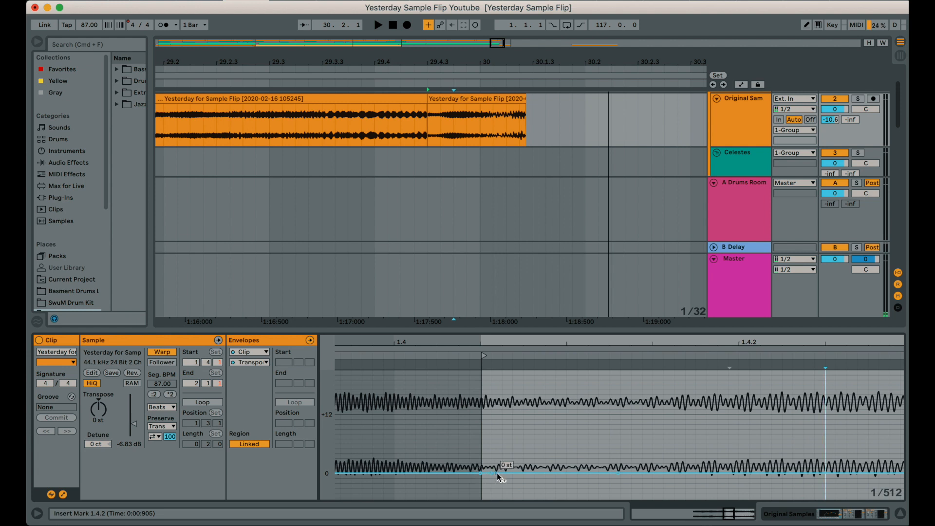
pyautogui.moveTo(531, 474); pyautogui.dragTo(534, 492)
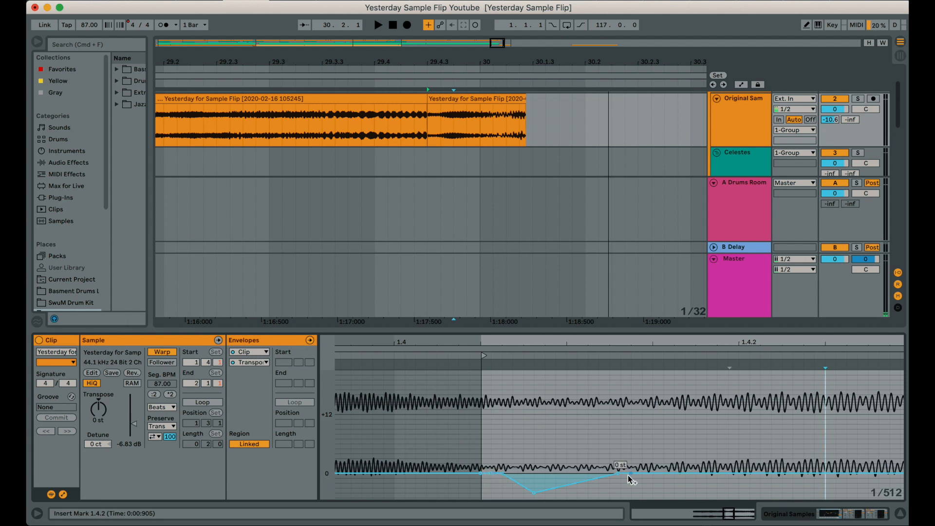
pyautogui.moveTo(595, 480); pyautogui.dragTo(591, 386)
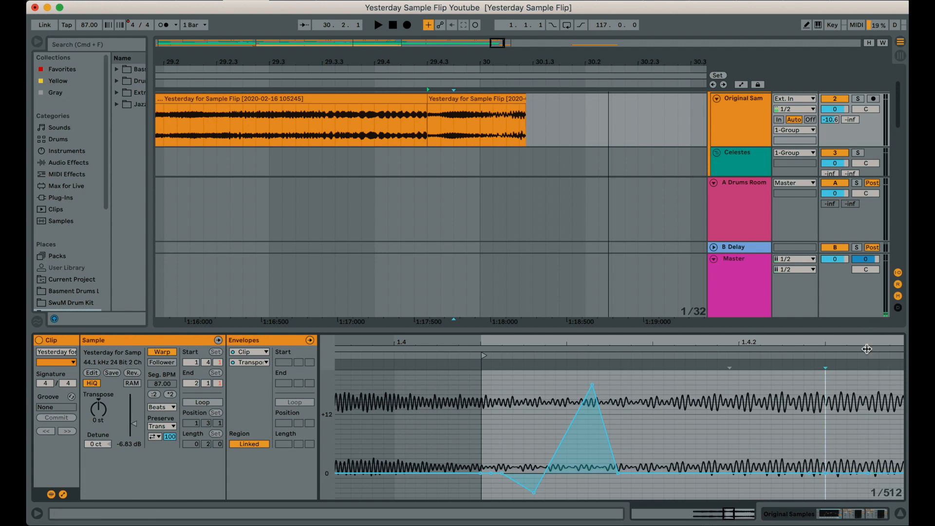
# Add breakpoints near the clip's end after 1.4.4 and shape steep transposition drops below -36 semitones
pyautogui.moveTo(870, 344); pyautogui.dragTo(735, 293)
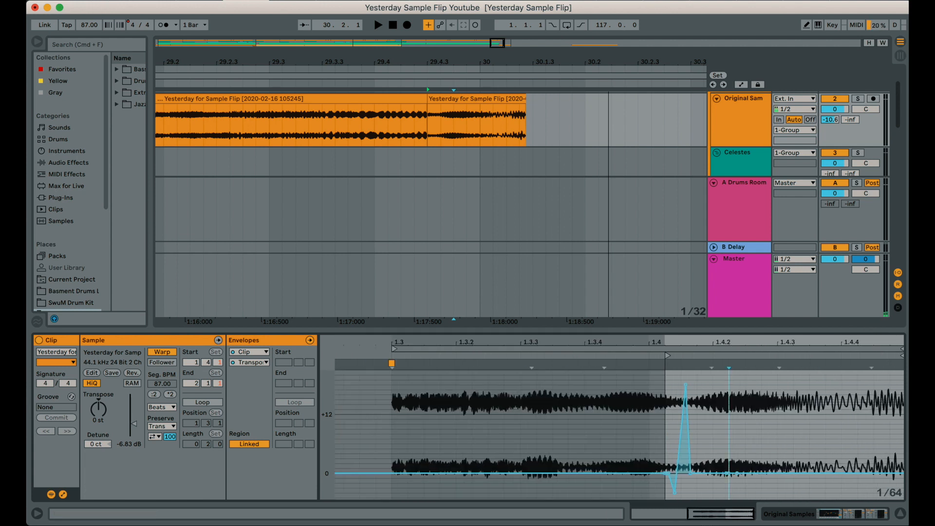
pyautogui.click(889, 473)
pyautogui.moveTo(884, 473)
pyautogui.mouseDown()
pyautogui.moveTo(885, 499)
pyautogui.moveTo(887, 474)
pyautogui.moveTo(896, 473)
pyautogui.mouseUp()
pyautogui.click(890, 473)
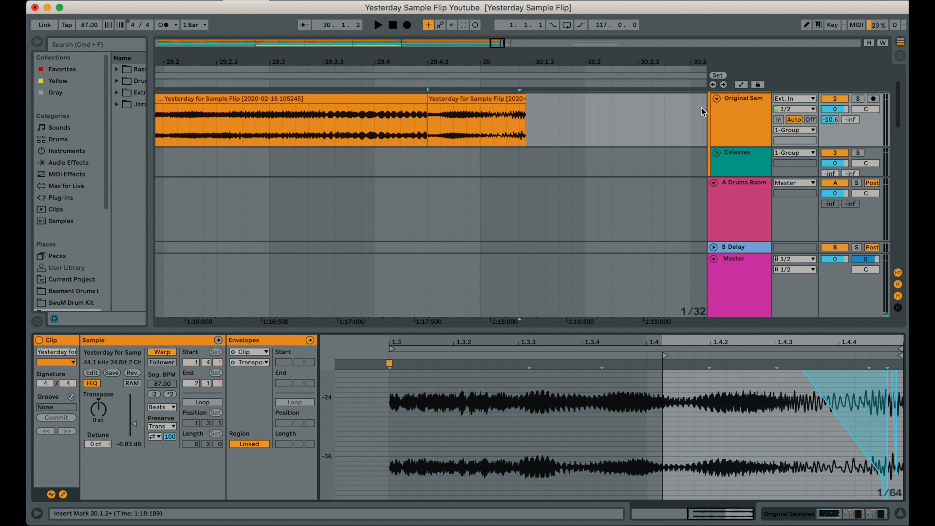
# Select the Original Samples track, show the arrangement from Repeat to End, and undo the recent transposition envelope edits
pyautogui.click(727, 132)
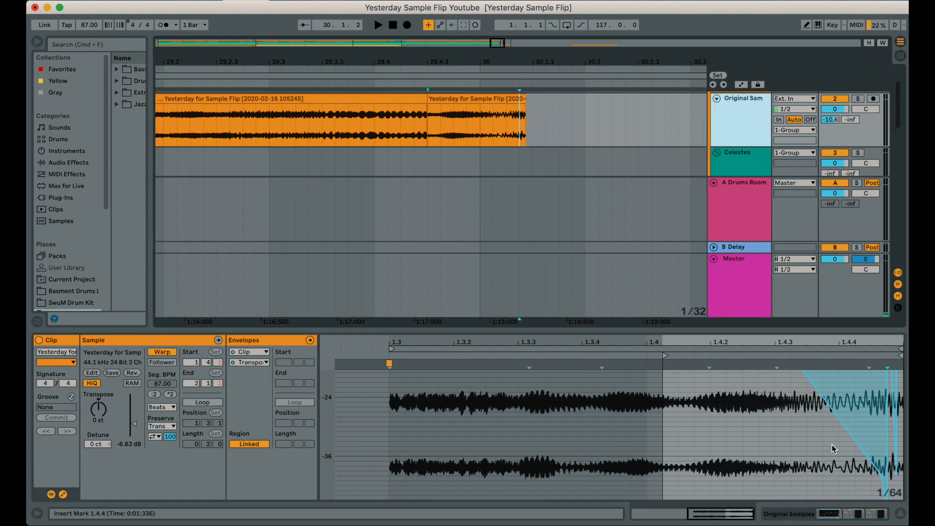
pyautogui.moveTo(592, 59); pyautogui.dragTo(592, 14)
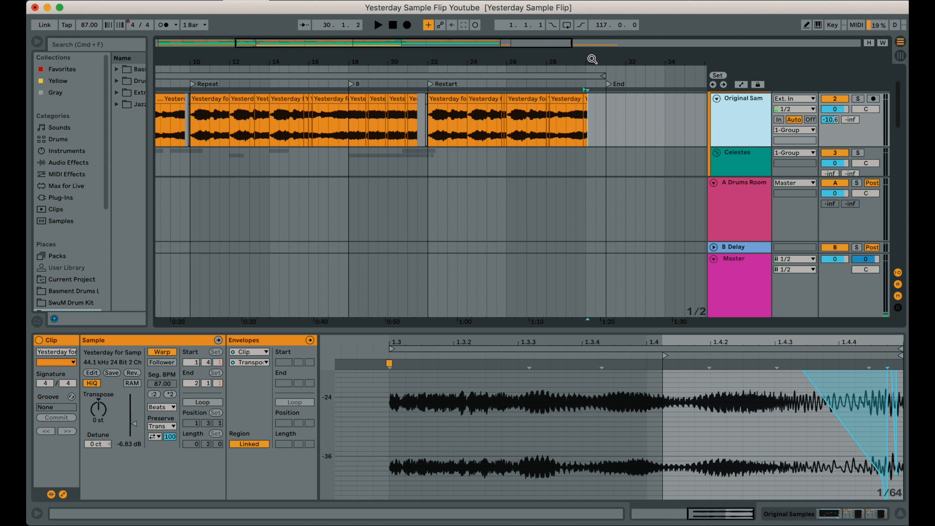
pyautogui.press('super+z')
pyautogui.press('super+z')
pyautogui.press('super+z')
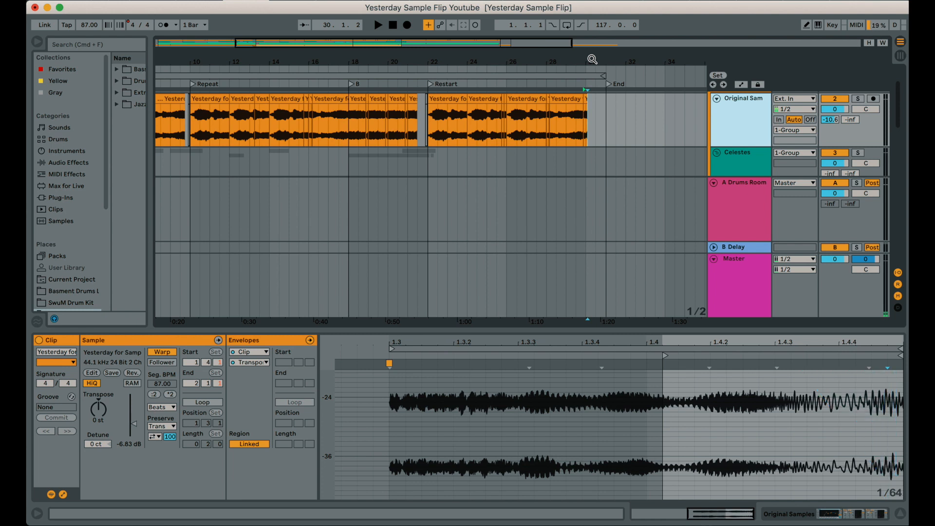
# Redo the reverted transposition edits, and undo the pitch bends again until the clip's envelope is flat at 0 semitones
pyautogui.press('super+shift+z')
pyautogui.press('super+shift+z')
pyautogui.press('super+shift+z')
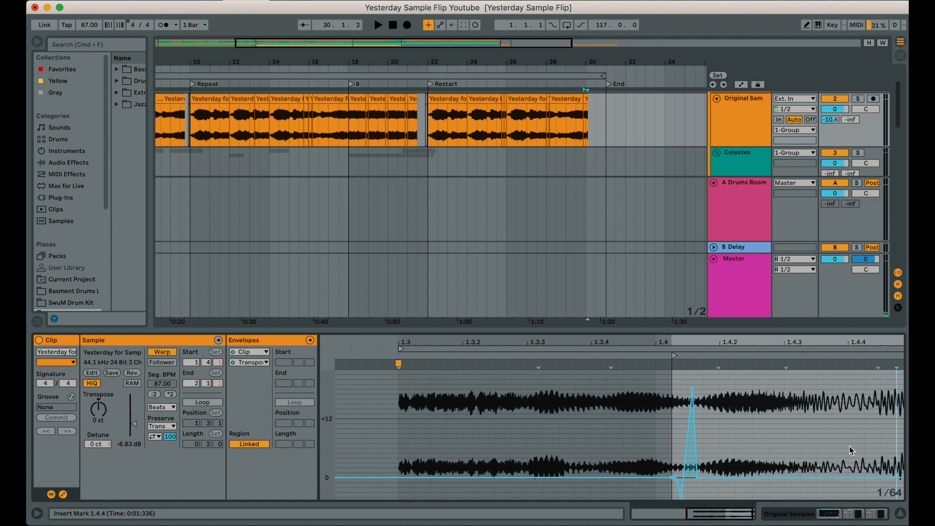
pyautogui.press('super+z')
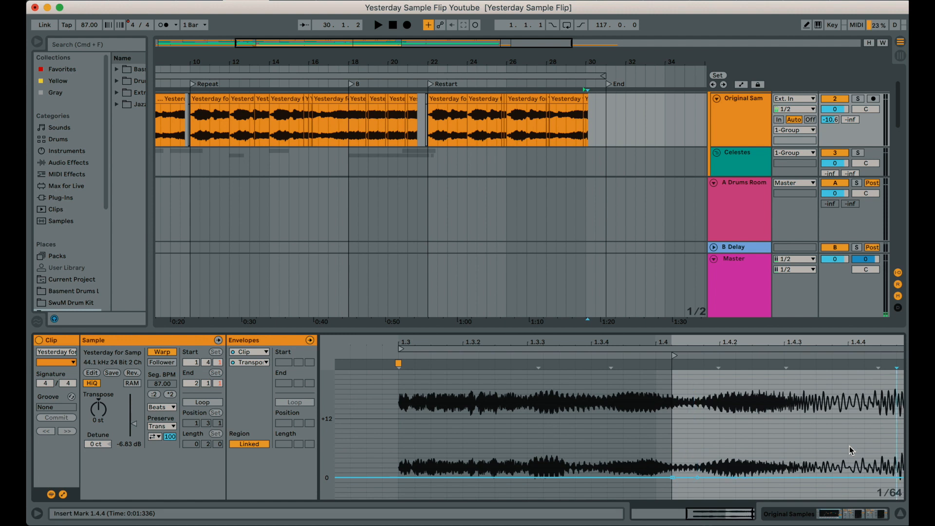
pyautogui.press('super+z')
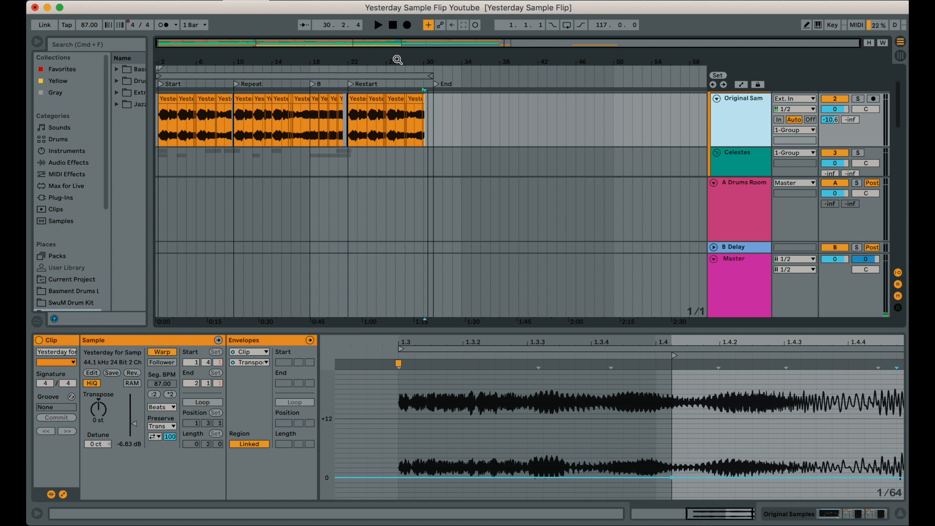